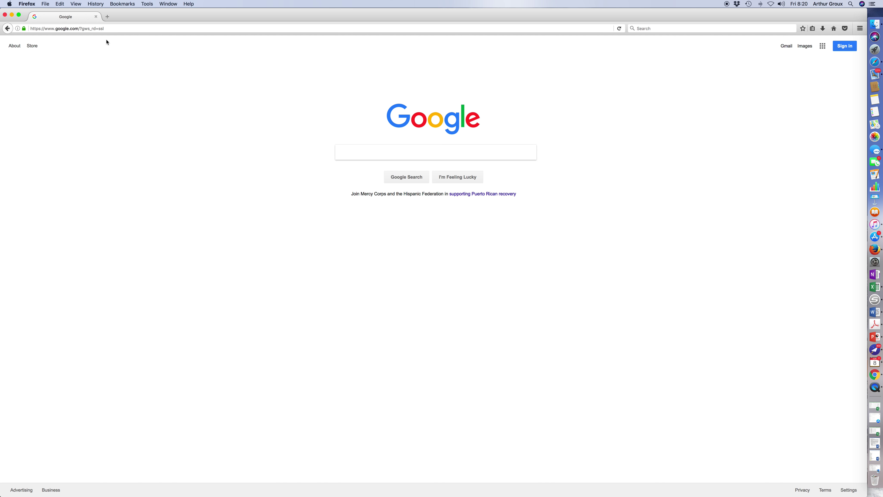
pyautogui.click(109, 30)
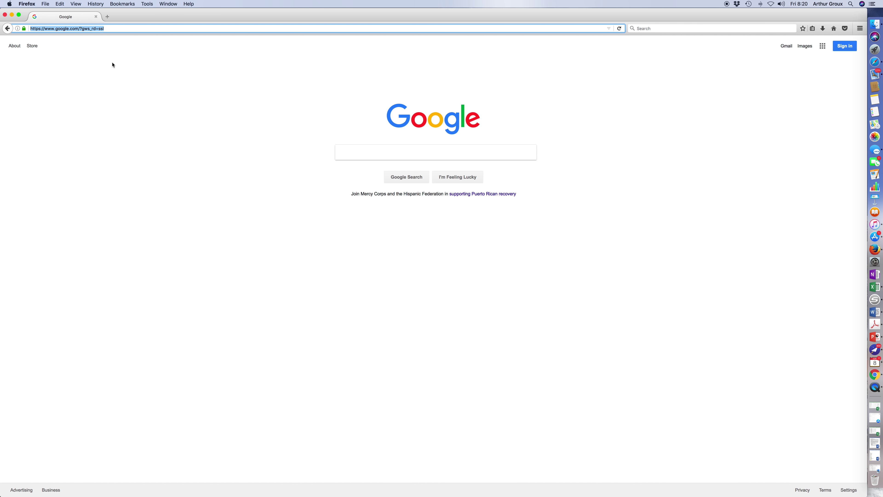
pyautogui.write('wwwmed')
pyautogui.press('BackSpace')
pyautogui.press('BackSpace')
pyautogui.press('BackSpace')
pyautogui.write('.medi')
pyautogui.press('Return')
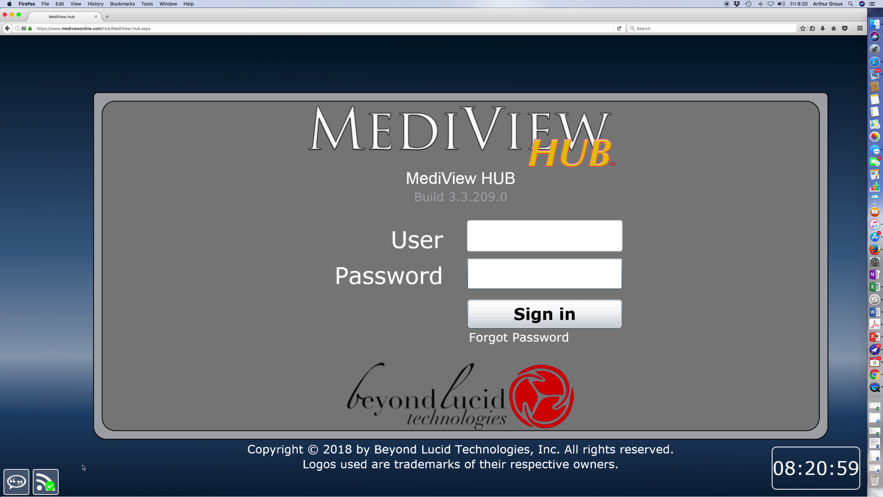
# Step: Open the Messages panel and close it again
pyautogui.click(38, 479)
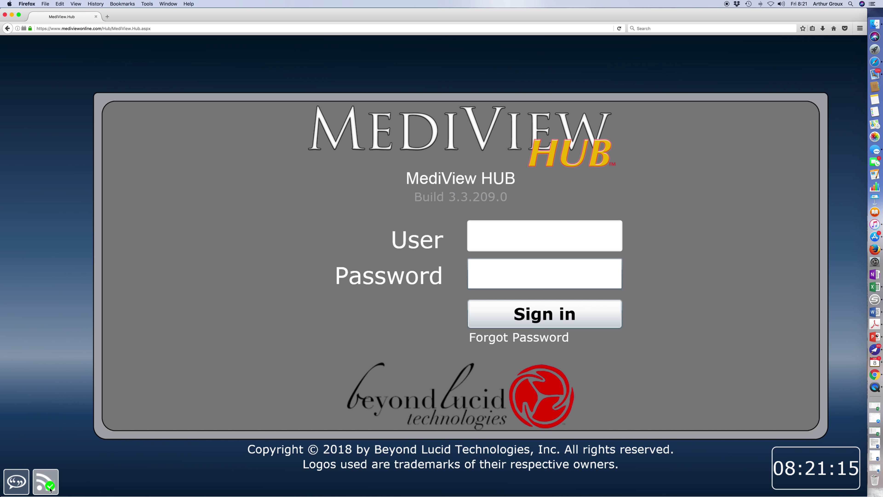
pyautogui.click(17, 484)
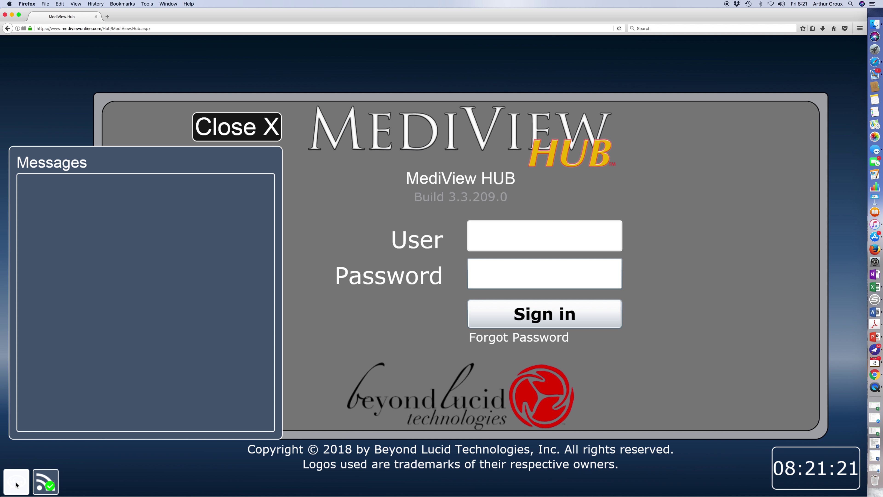
pyautogui.click(231, 120)
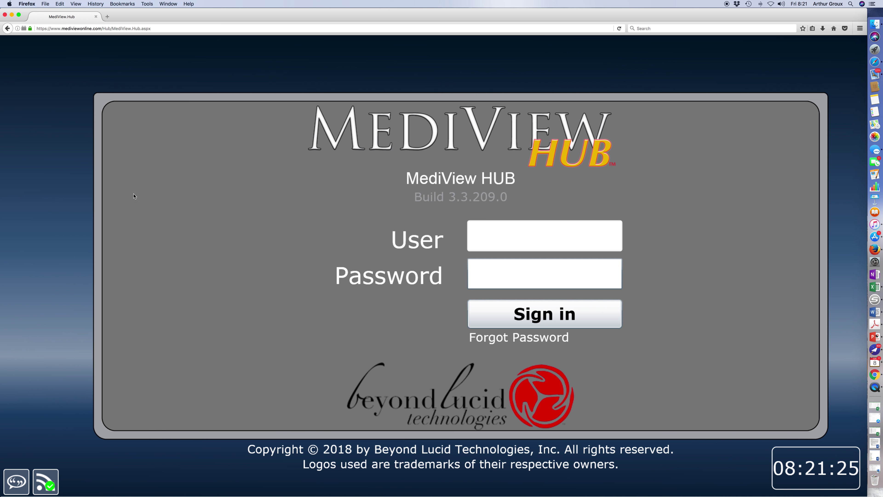
# Step: Enter the user name and account password and sign in
pyautogui.click(502, 240)
pyautogui.click(504, 240)
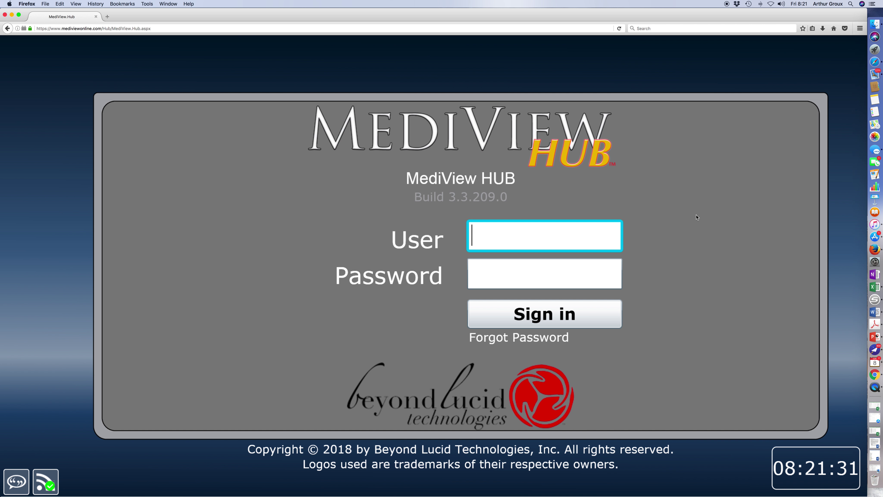
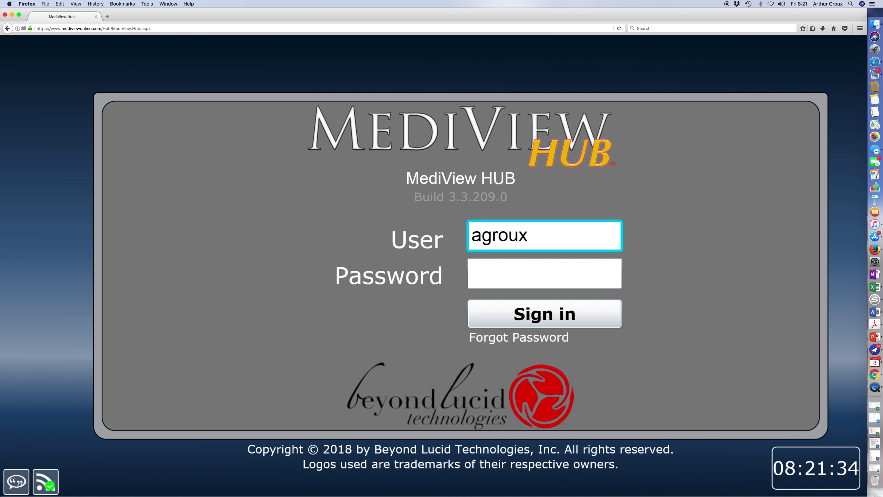
pyautogui.press('Tab')
pyautogui.write('•')
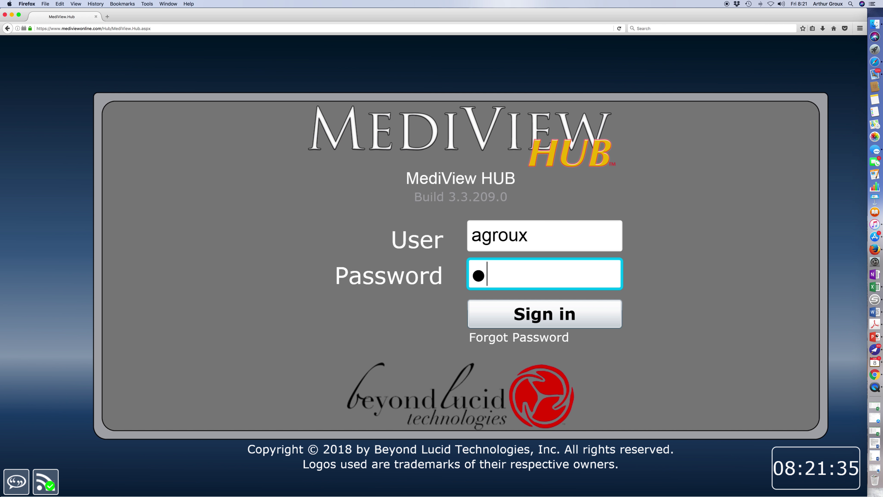
pyautogui.write('•••••••')
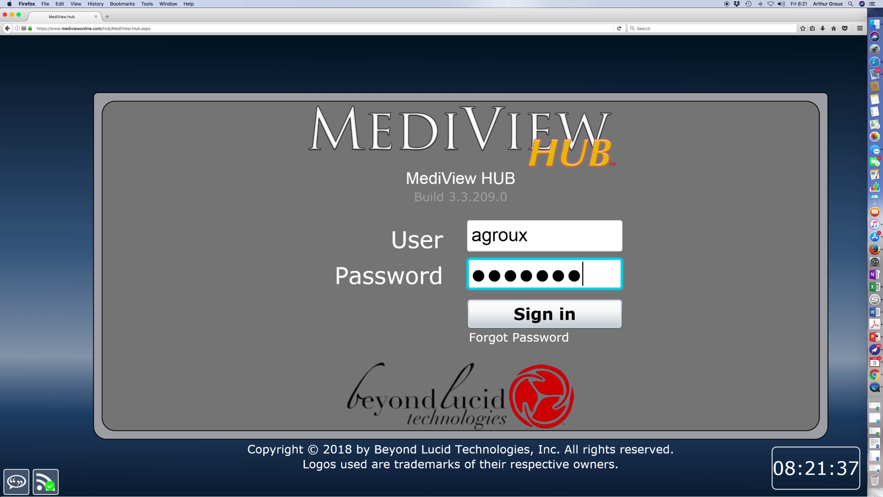
pyautogui.write('••')
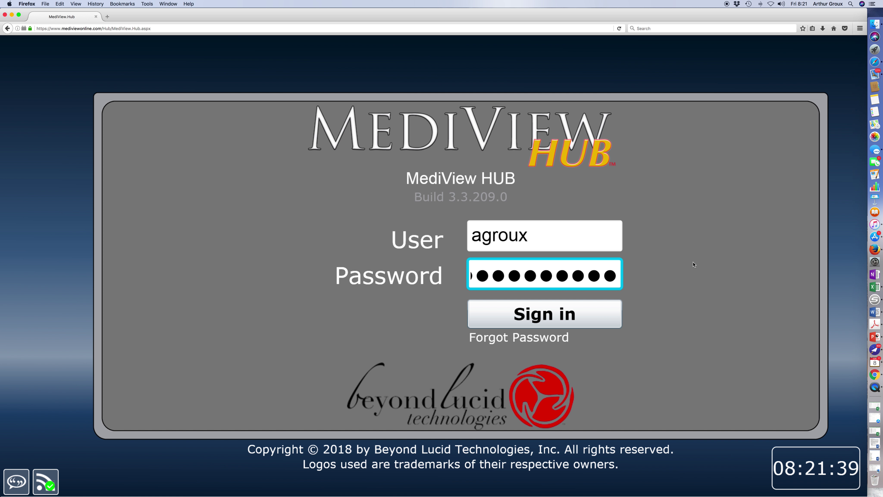
pyautogui.click(547, 315)
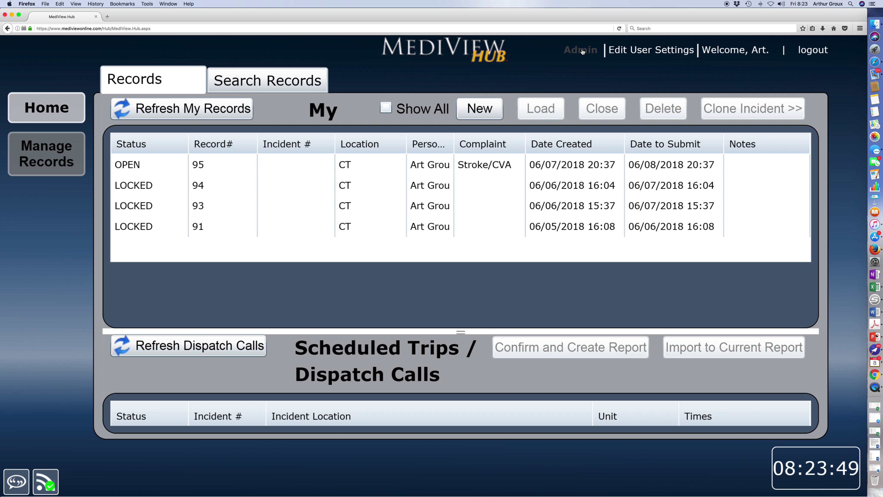
# Step: Open the account's User Settings from the top-right corner of the Records page
pyautogui.click(651, 51)
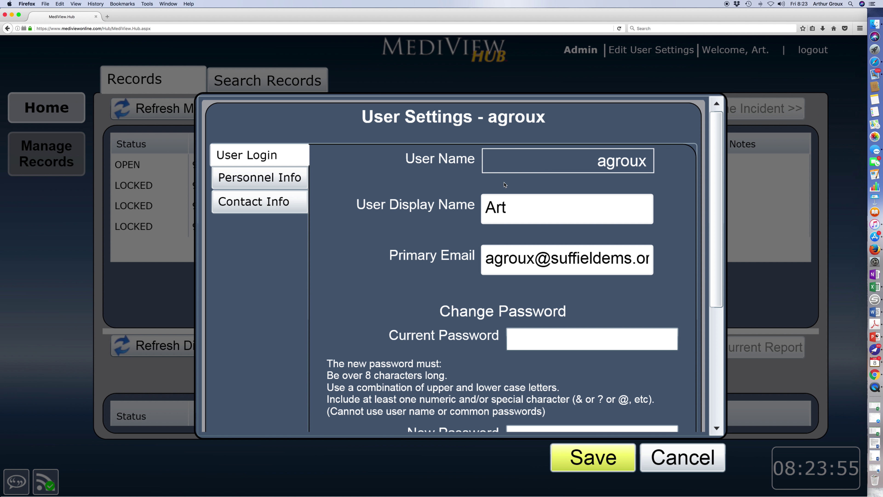
pyautogui.click(518, 215)
pyautogui.click(538, 211)
pyautogui.click(539, 259)
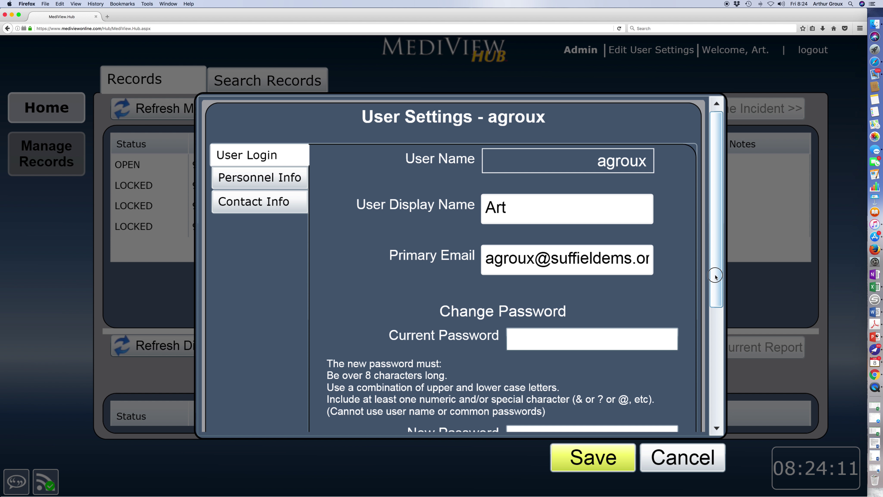
pyautogui.moveTo(718, 276); pyautogui.dragTo(715, 315)
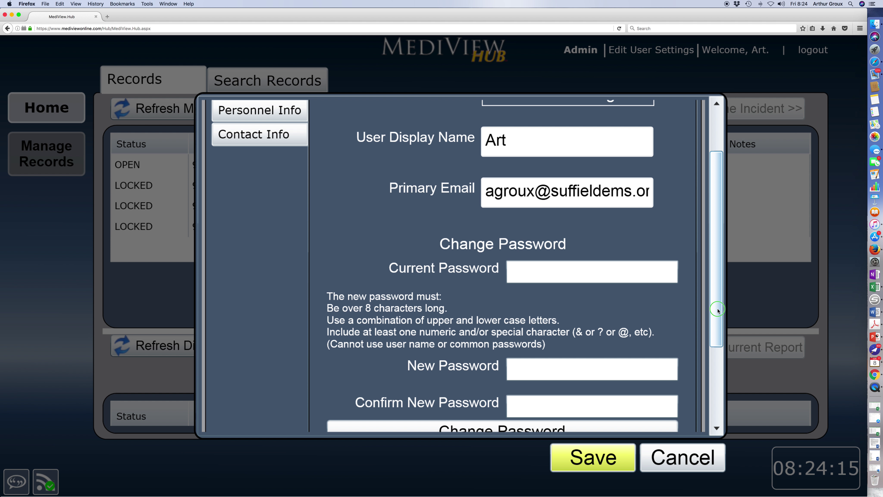
pyautogui.moveTo(713, 334); pyautogui.dragTo(706, 409)
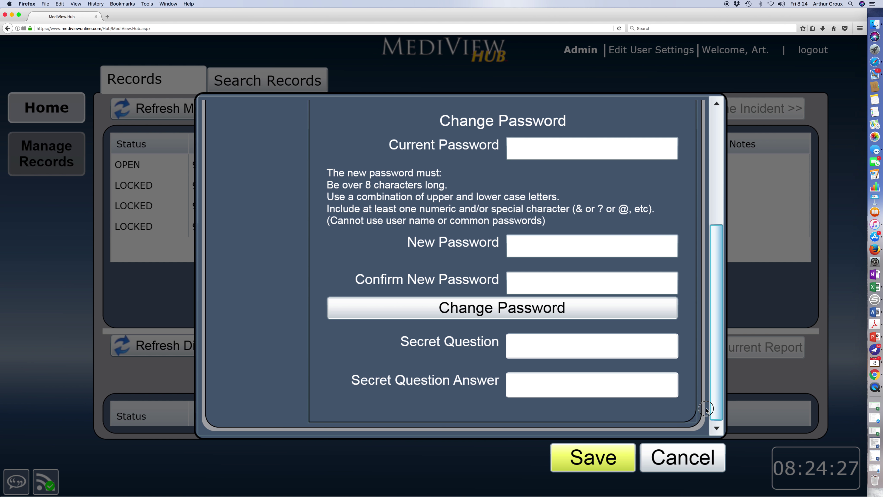
pyautogui.click(706, 409)
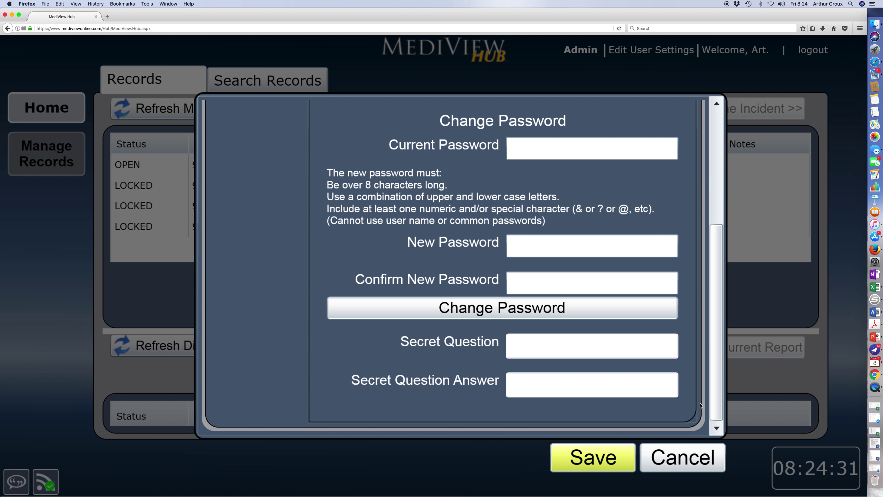
pyautogui.click(592, 457)
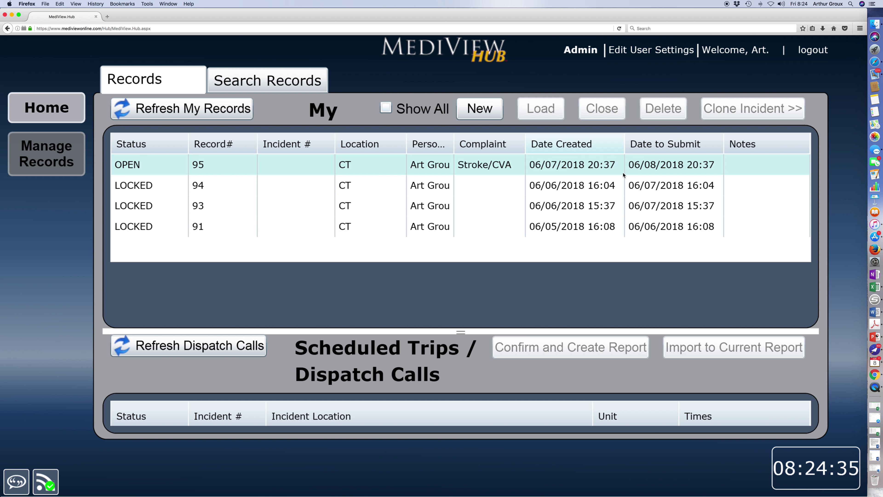
# Step: Reopen User Settings and scroll through the Personnel Information fields
pyautogui.click(663, 56)
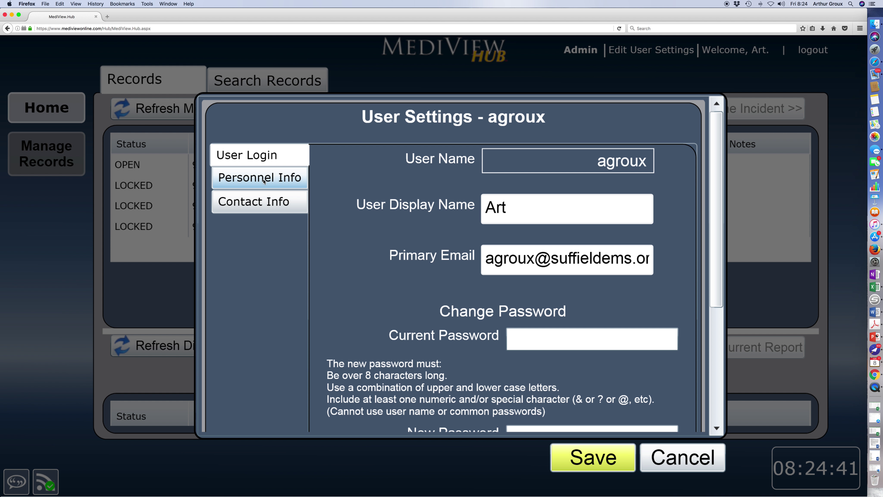
pyautogui.click(265, 179)
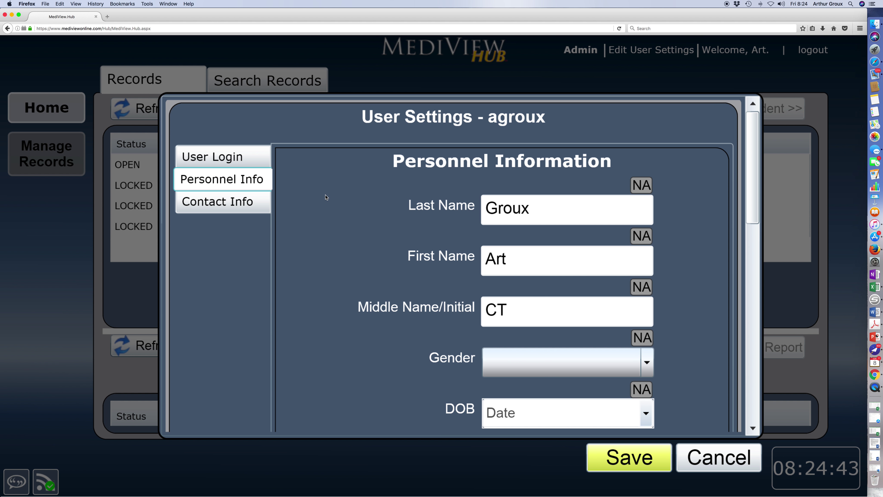
pyautogui.click(755, 190)
pyautogui.moveTo(755, 191); pyautogui.dragTo(749, 227)
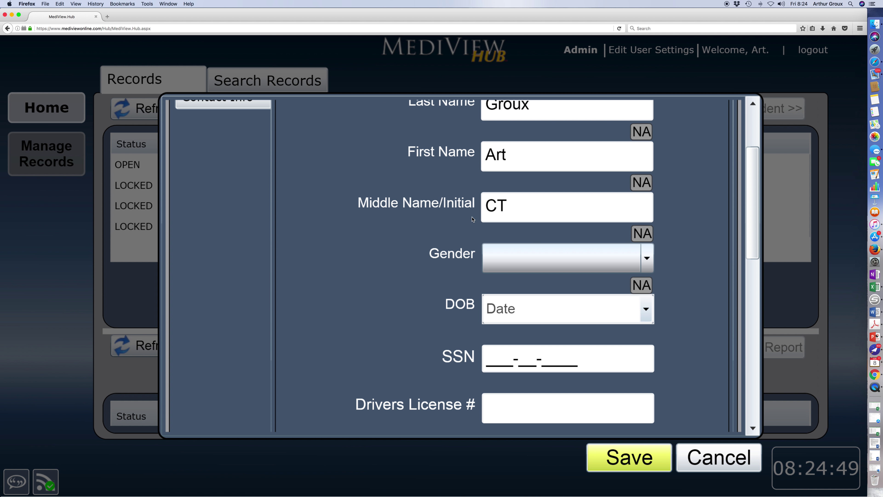
pyautogui.click(464, 211)
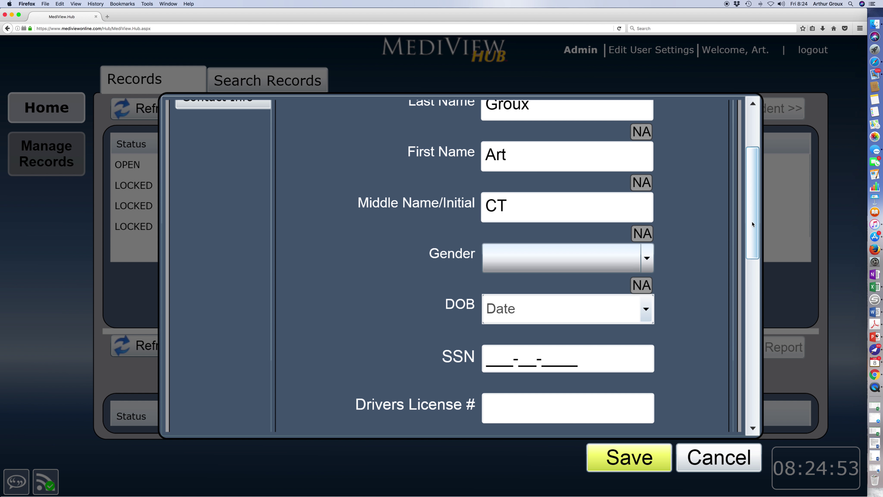
pyautogui.click(752, 223)
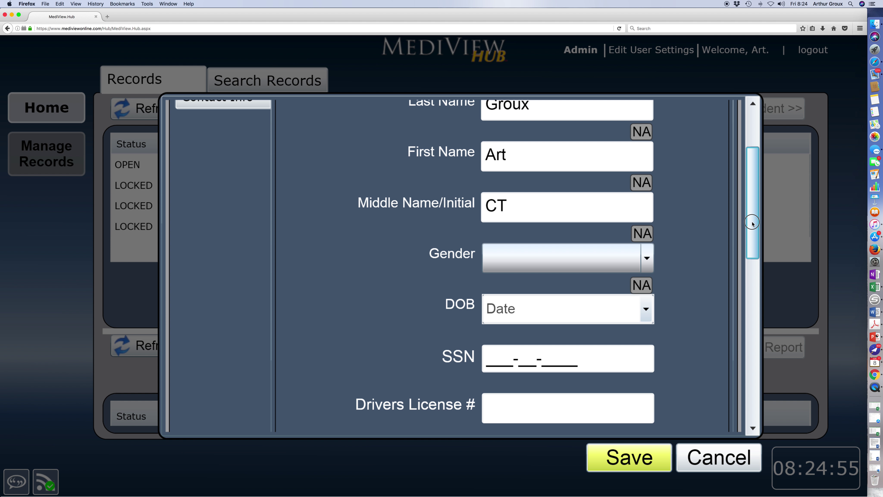
pyautogui.moveTo(751, 224); pyautogui.dragTo(750, 304)
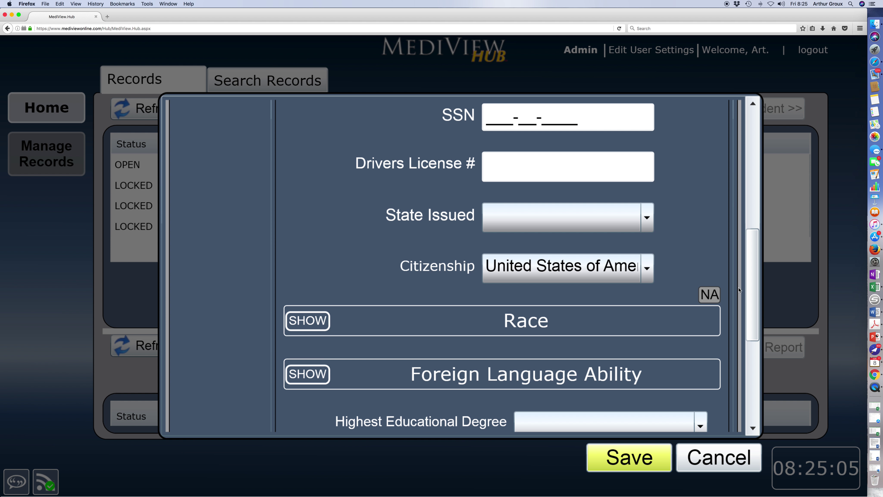
# Step: Expand and collapse the Race options, then go to the Contact Information section
pyautogui.click(302, 322)
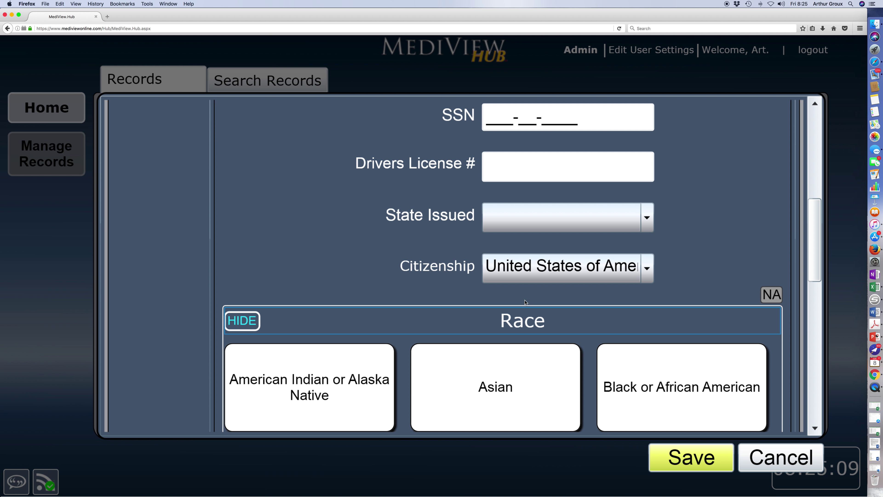
pyautogui.click(252, 323)
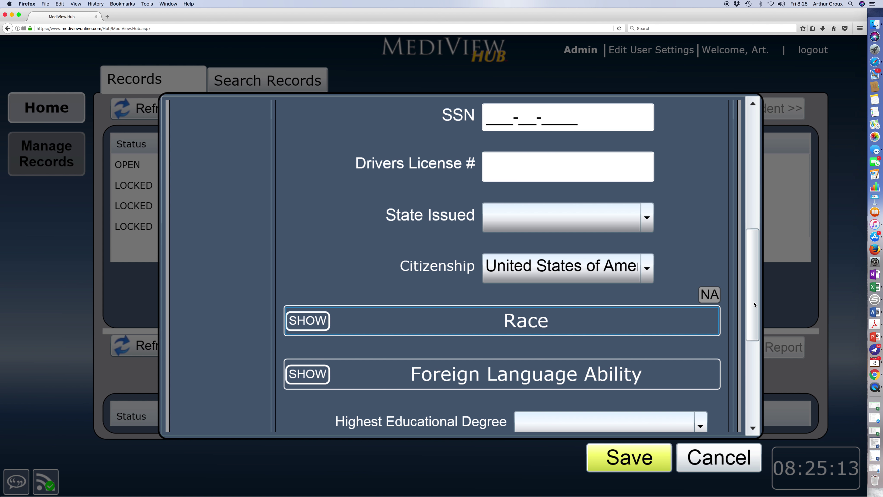
pyautogui.click(749, 323)
pyautogui.moveTo(749, 323); pyautogui.dragTo(737, 414)
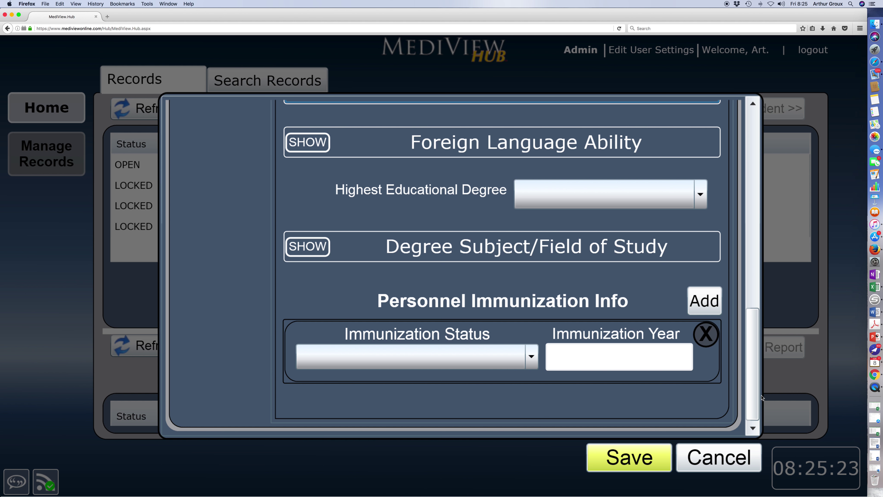
pyautogui.moveTo(754, 391); pyautogui.dragTo(754, 111)
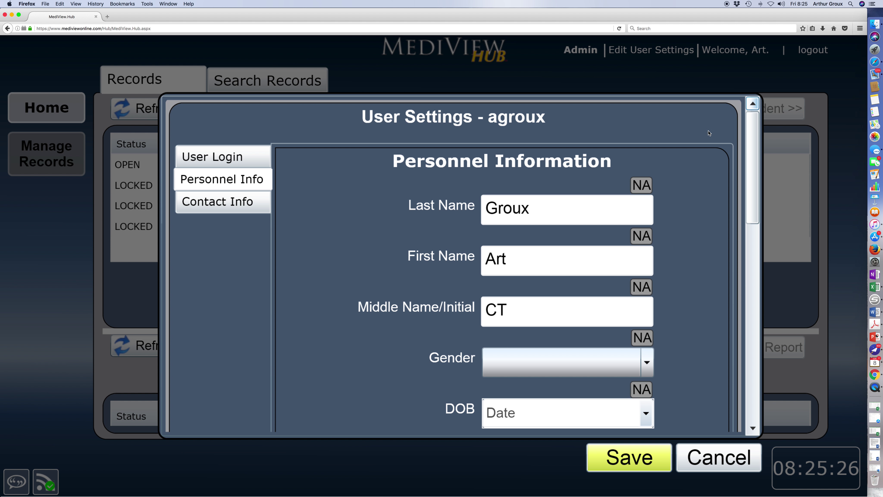
pyautogui.click(232, 208)
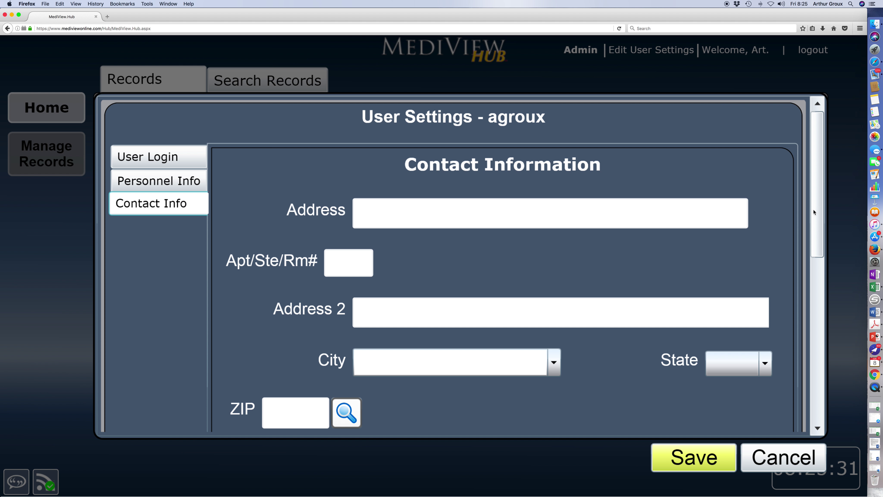
# Step: Add the user's personal e-mail as a second entry of type Personal and save
pyautogui.moveTo(813, 210); pyautogui.dragTo(802, 370)
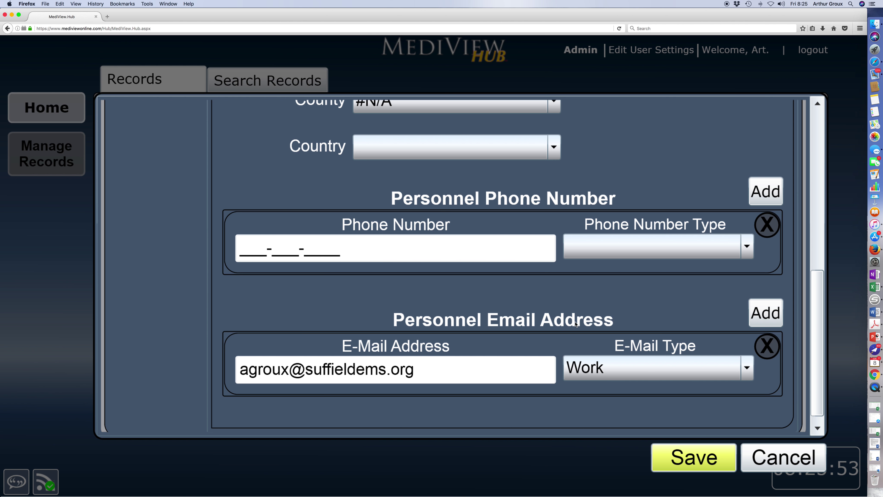
pyautogui.click(763, 318)
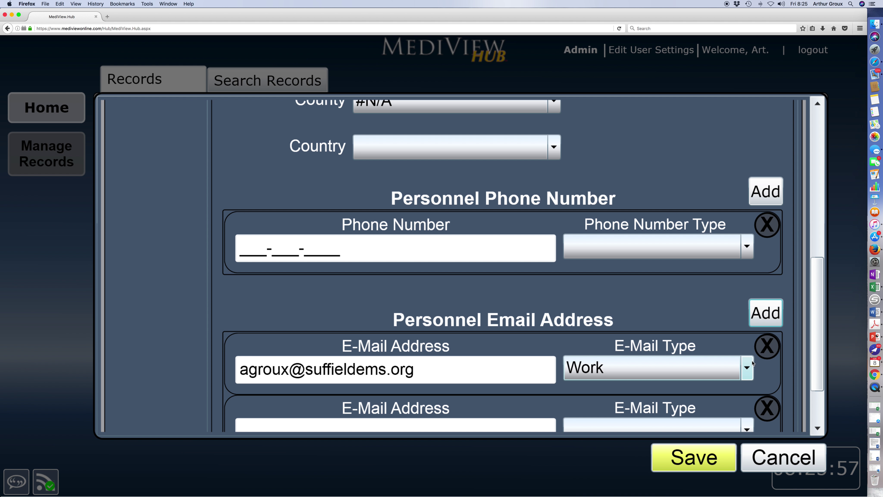
pyautogui.moveTo(822, 367); pyautogui.dragTo(817, 422)
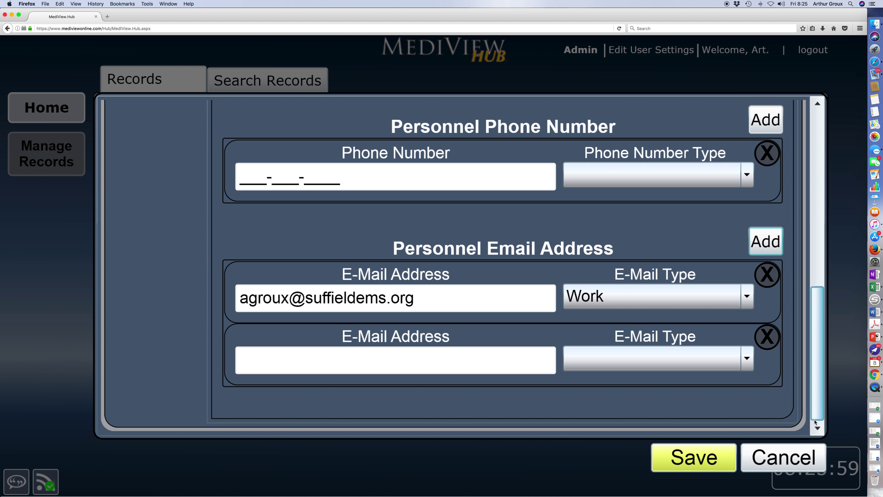
pyautogui.click(470, 362)
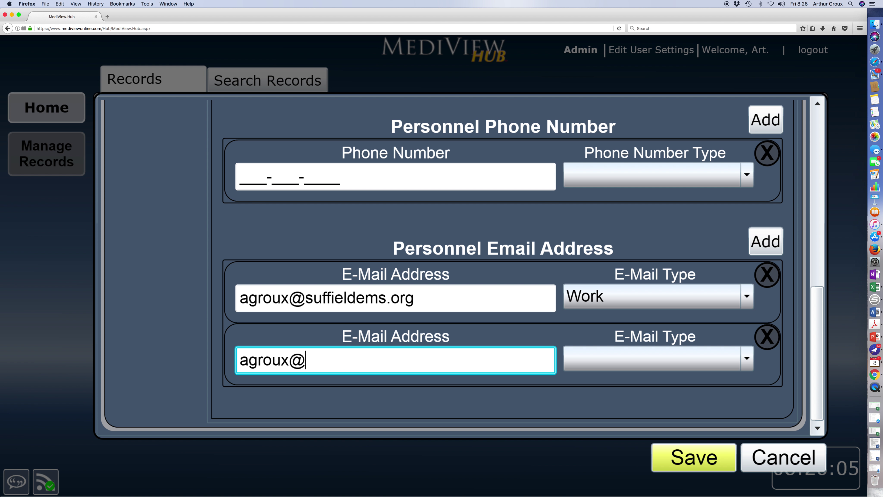
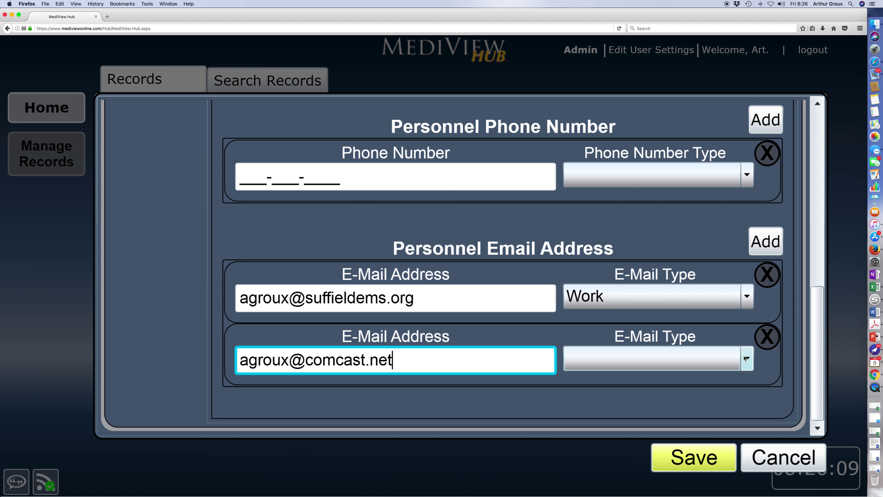
pyautogui.click(746, 359)
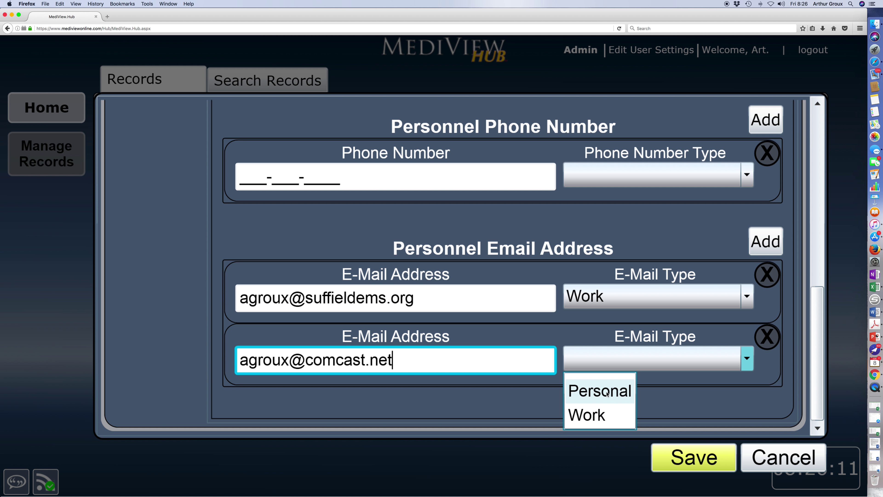
pyautogui.click(608, 394)
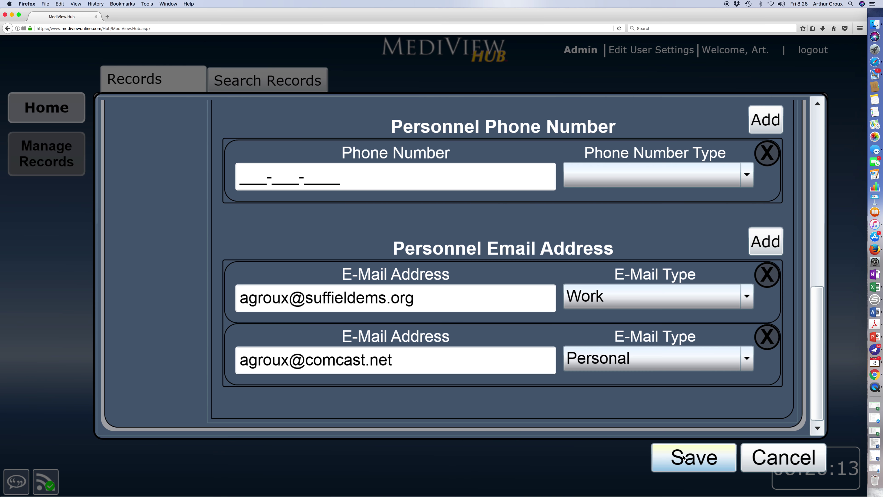
pyautogui.click(686, 457)
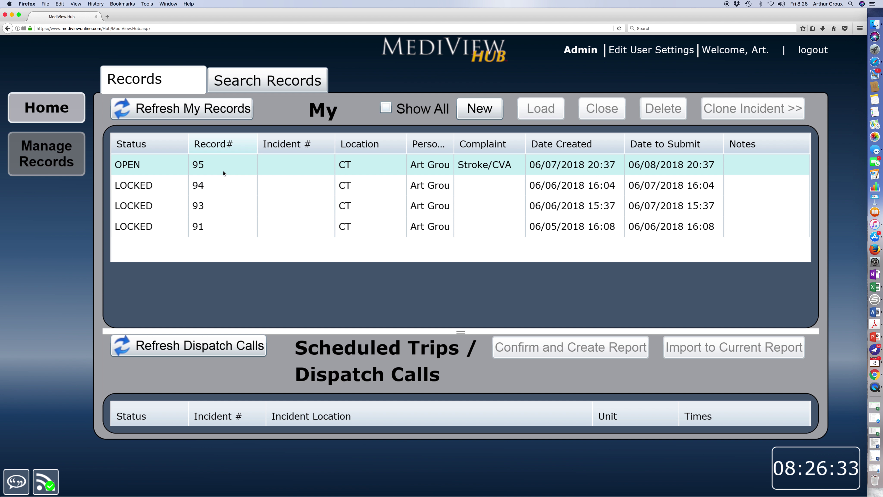
# Step: Search all calls in Search Records for patient last name 'Doe'
pyautogui.click(247, 81)
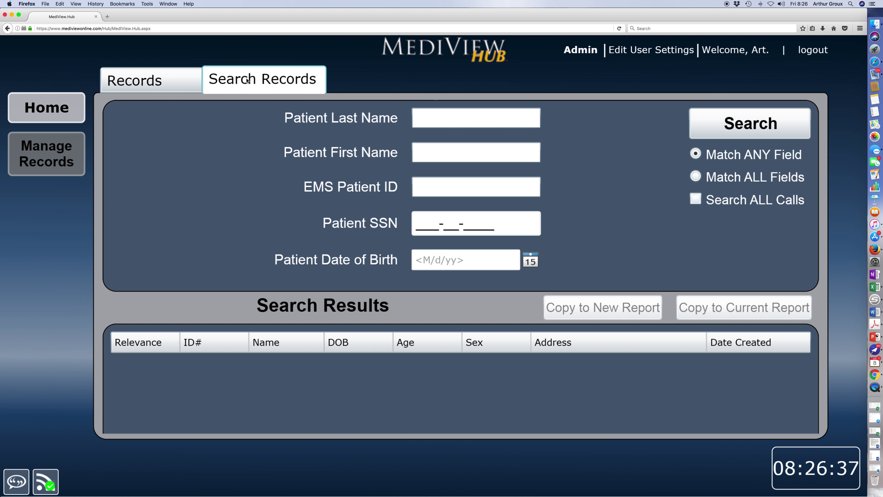
pyautogui.click(459, 117)
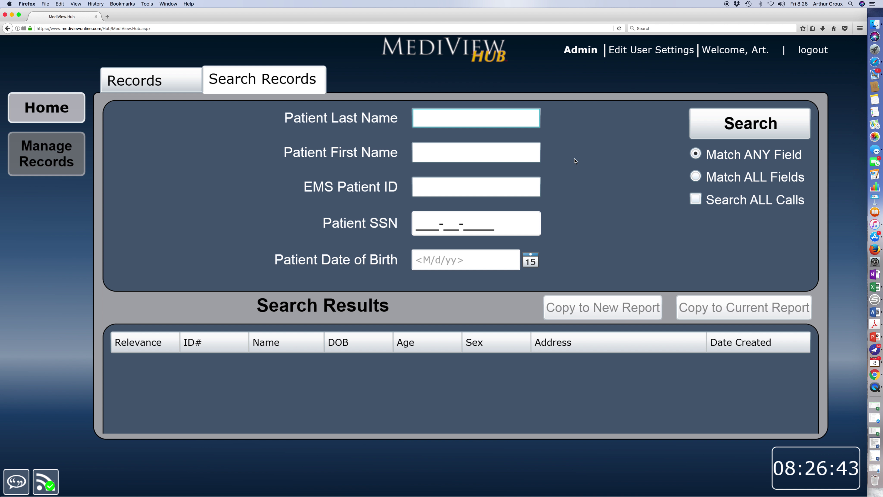
pyautogui.write('Doe')
pyautogui.click(695, 198)
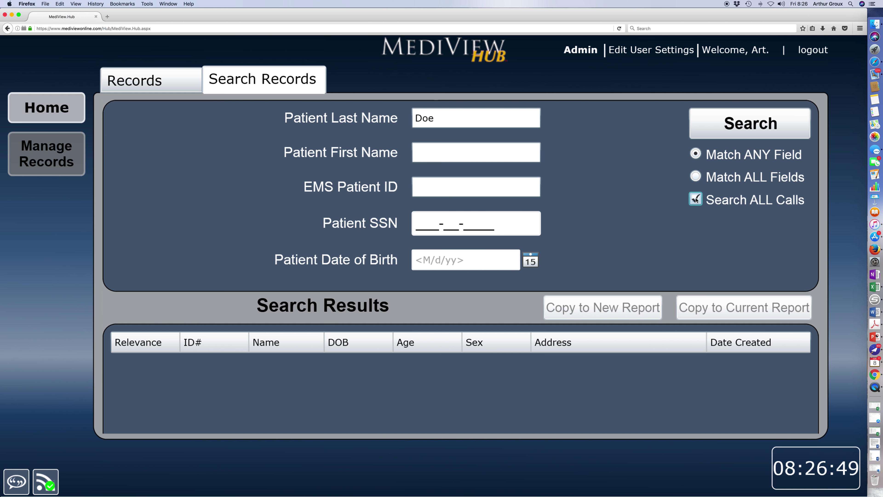
pyautogui.click(743, 126)
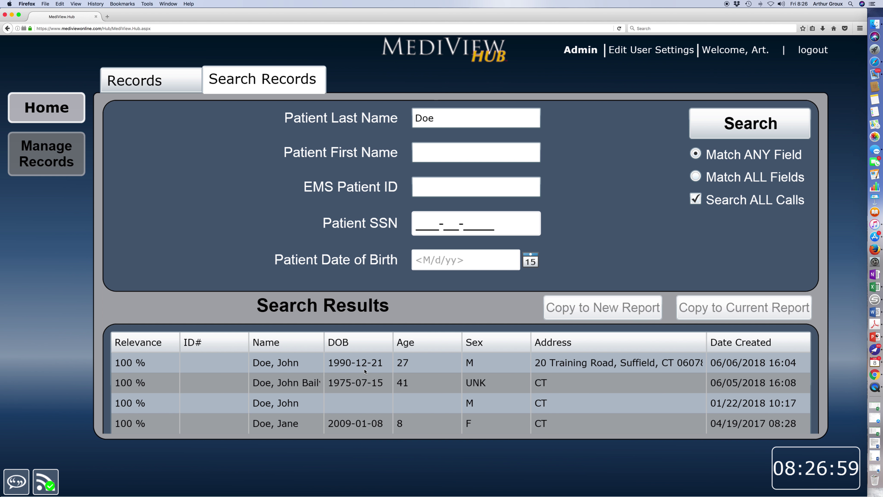
# Step: Select the prior Doe, John record in the results and copy it to a new report
pyautogui.click(586, 379)
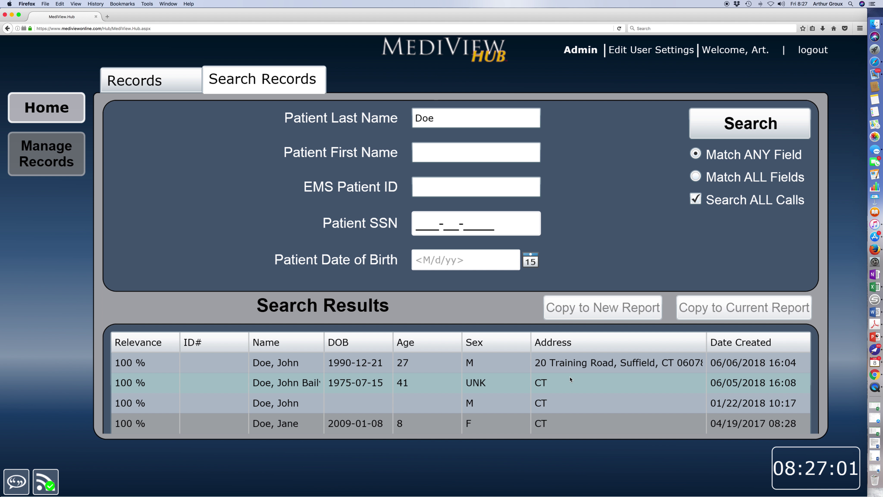
pyautogui.click(348, 424)
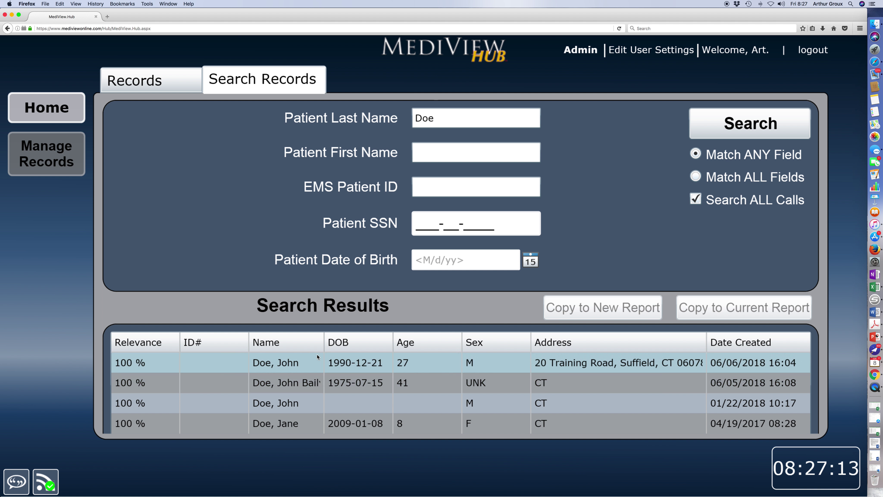
pyautogui.click(305, 384)
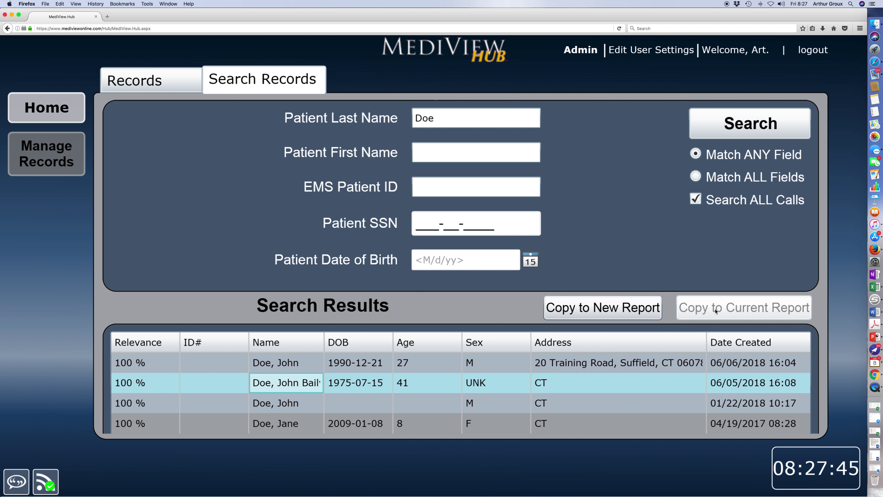
pyautogui.click(612, 312)
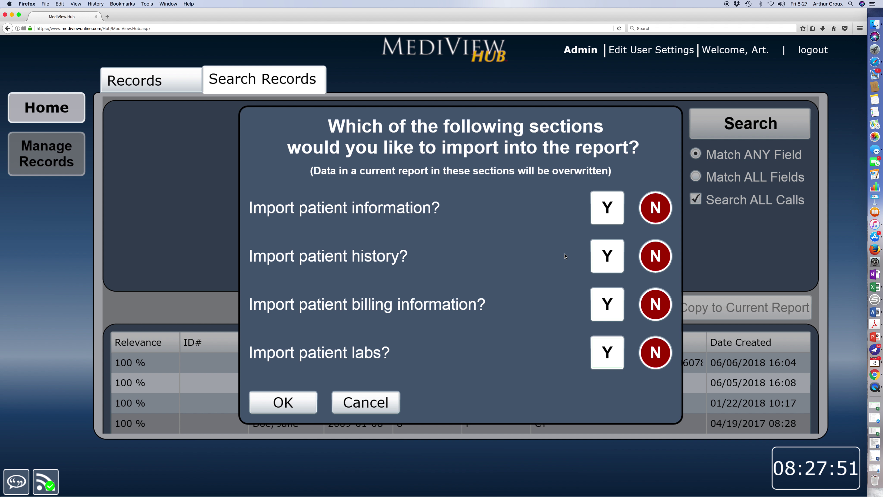
# Step: Import patient information, history and billing (labs left at N) to create the record
pyautogui.click(605, 216)
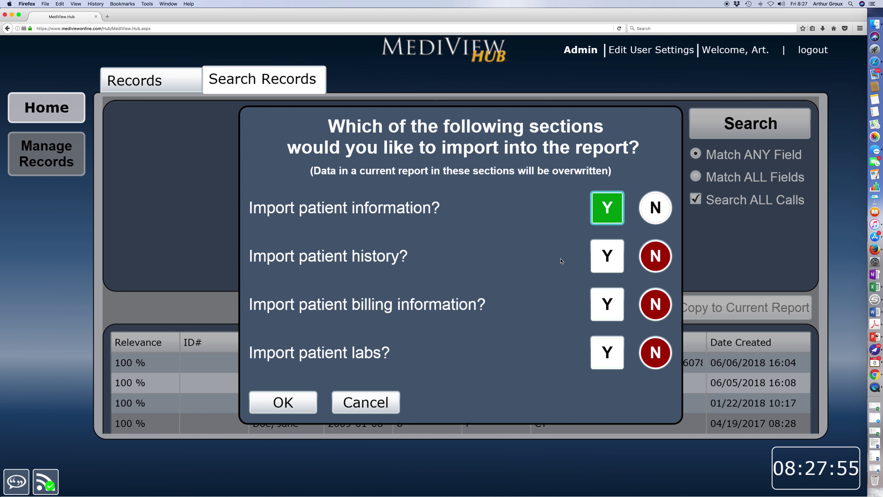
pyautogui.click(606, 259)
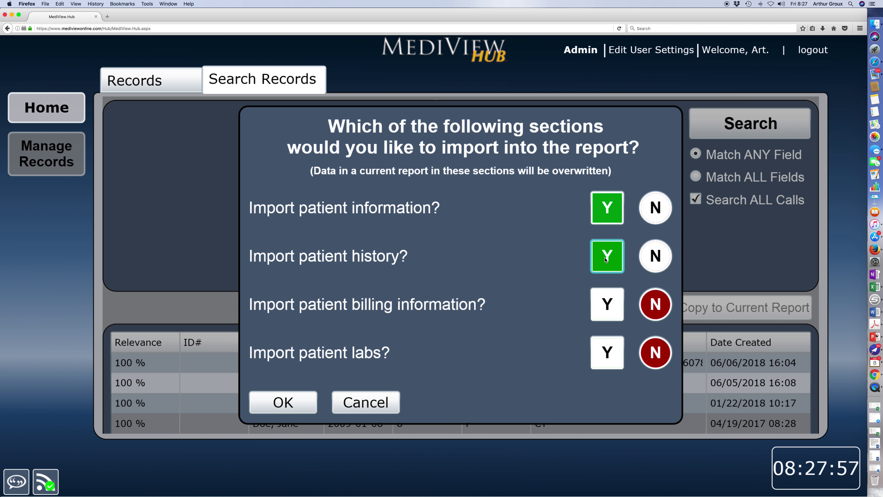
pyautogui.click(601, 312)
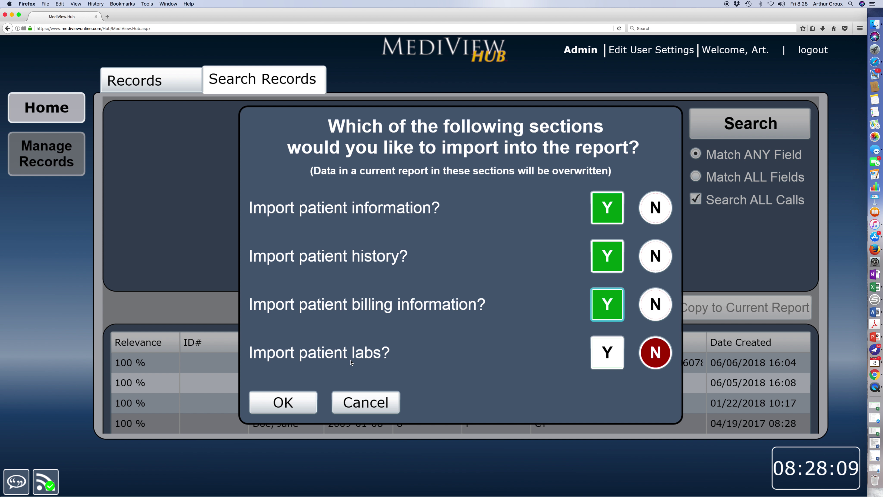
pyautogui.click(289, 403)
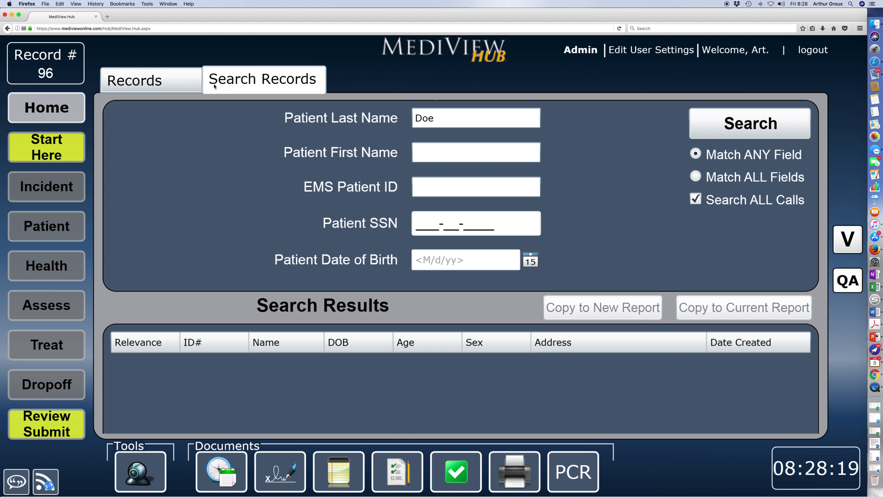
# Step: Load the new open record #96 from Records and go to its Quick Entry screen
pyautogui.click(167, 83)
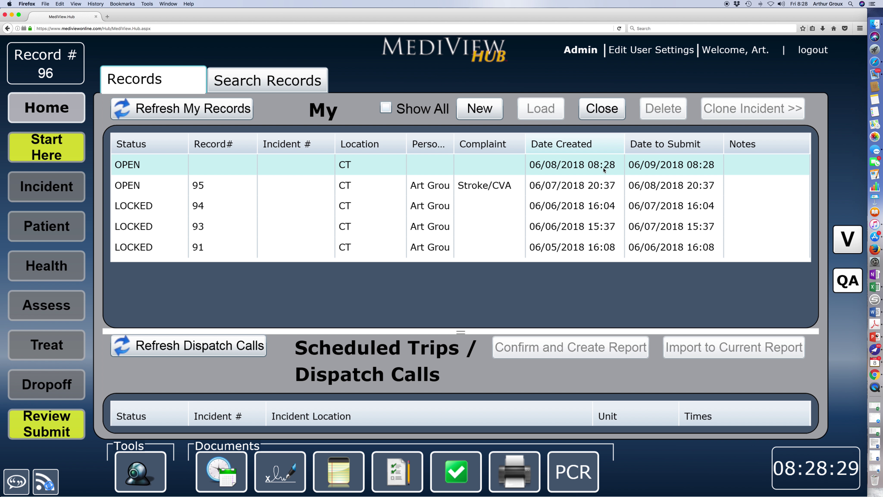
pyautogui.click(239, 165)
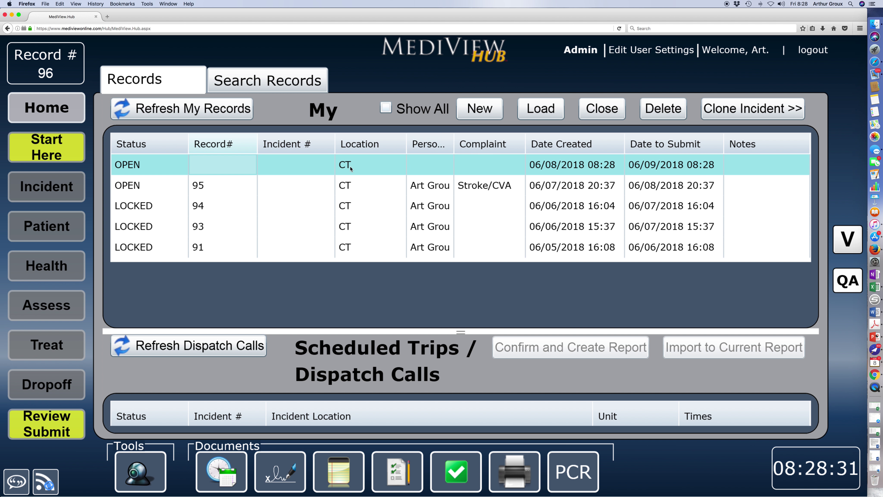
pyautogui.click(537, 116)
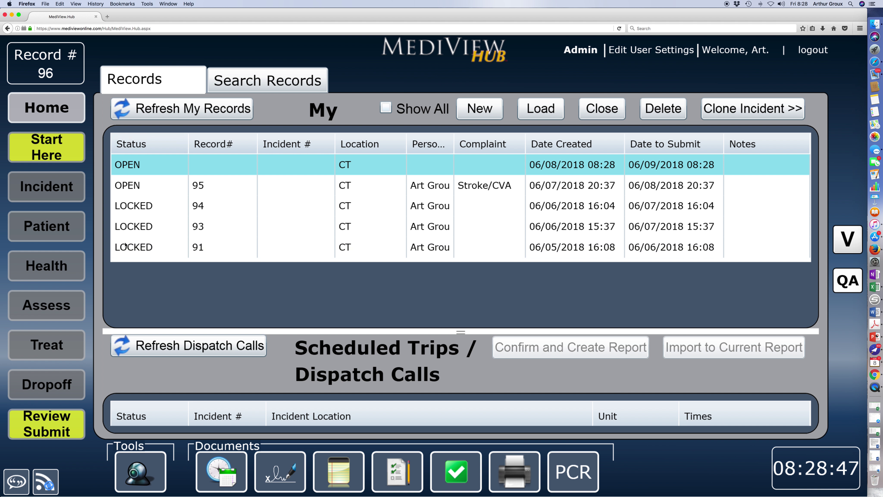
pyautogui.click(47, 150)
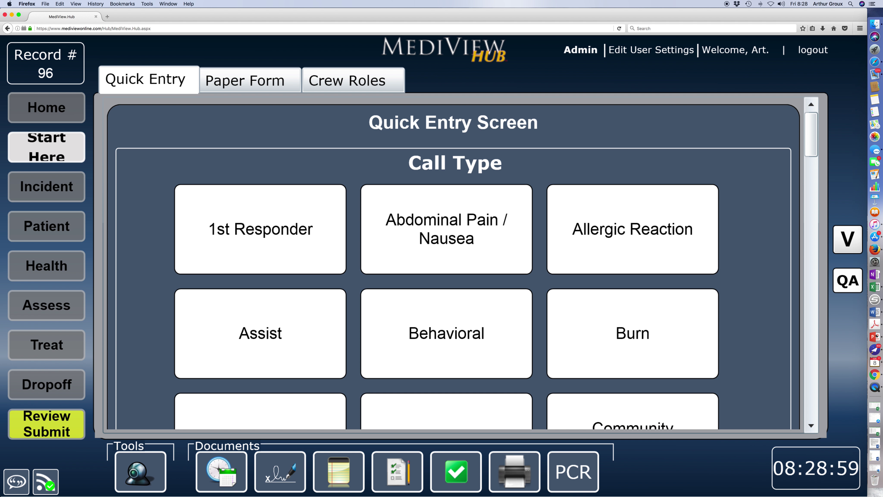
# Step: Review record #96's Incident response info, then its Patient Demographics tab
pyautogui.click(45, 188)
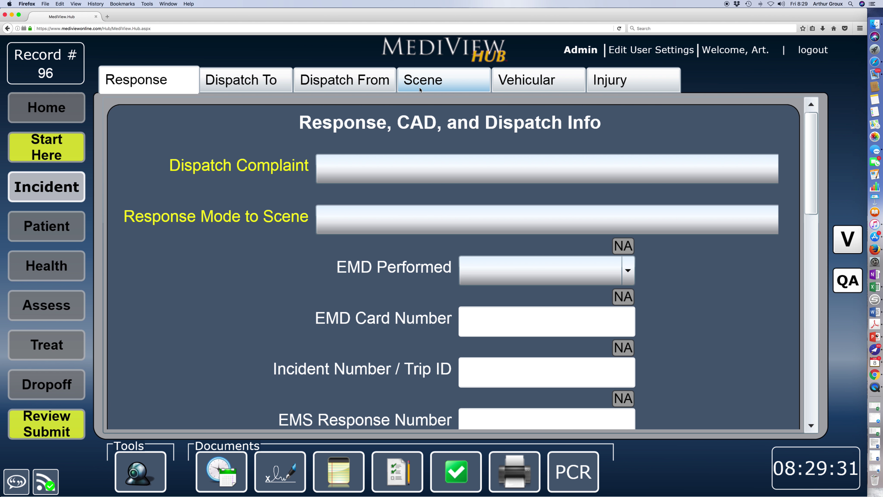
pyautogui.click(60, 230)
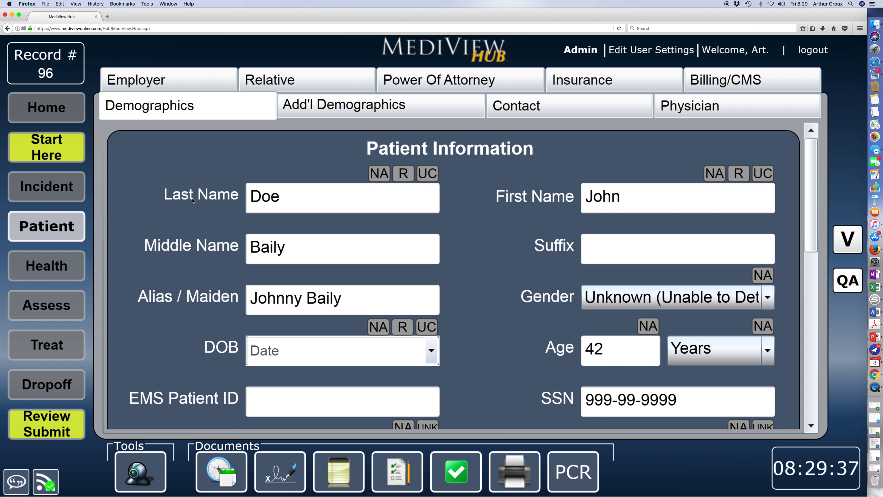
# Step: Check the imported Middle Name and Alias / Maiden fields, then bring up the Add'l Demographics page
pyautogui.click(266, 237)
pyautogui.click(358, 300)
pyautogui.click(334, 113)
pyautogui.click(288, 110)
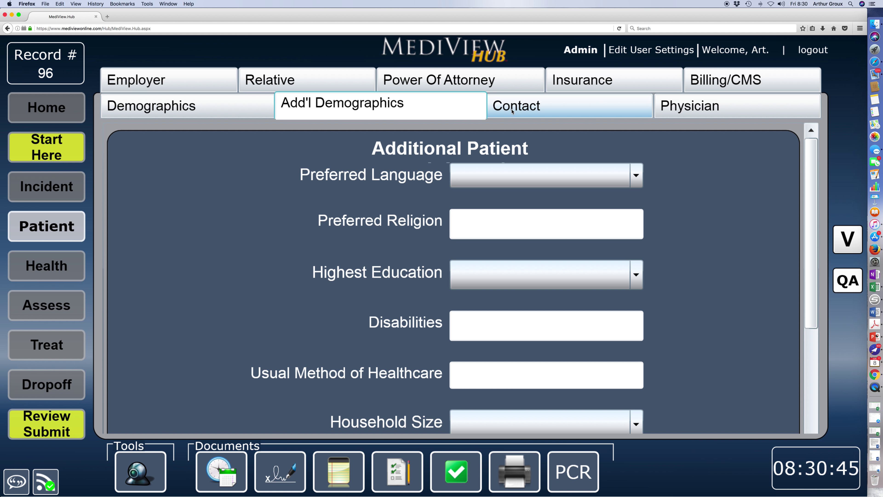
# Step: Fill record #96's contact address from the incident location, then view the empty Physician page
pyautogui.click(518, 110)
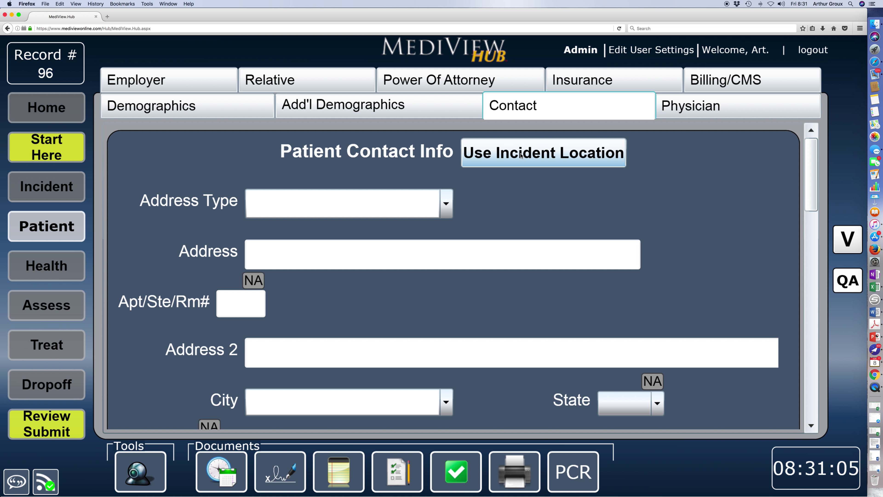
pyautogui.click(526, 154)
pyautogui.click(671, 113)
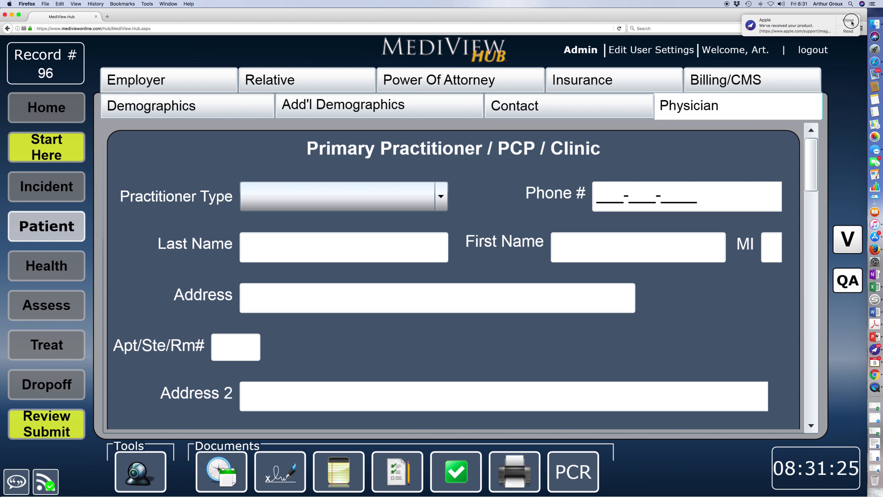
# Step: Review record #96's Billing/CMS details from top to bottom
pyautogui.click(731, 86)
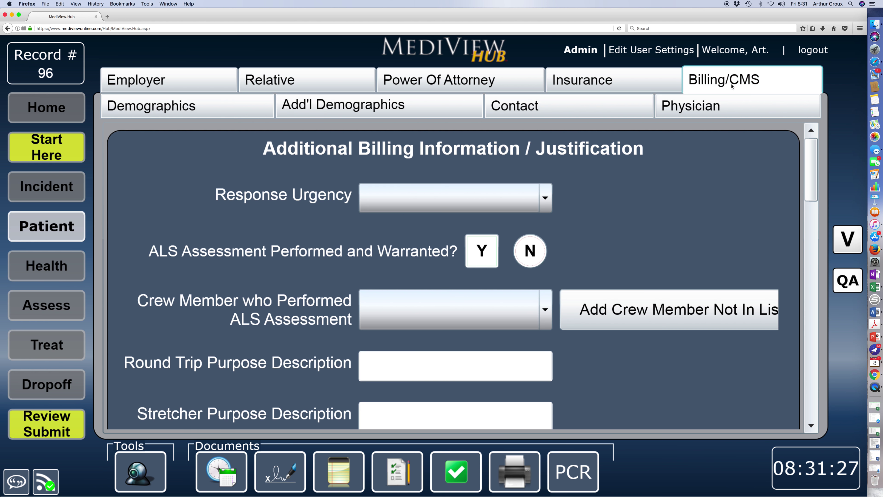
pyautogui.moveTo(812, 201); pyautogui.dragTo(792, 356)
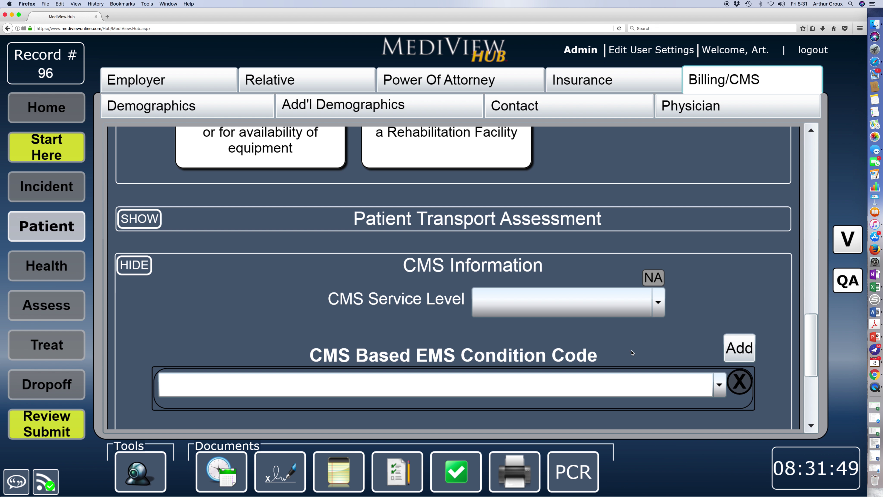
pyautogui.moveTo(815, 348); pyautogui.dragTo(815, 153)
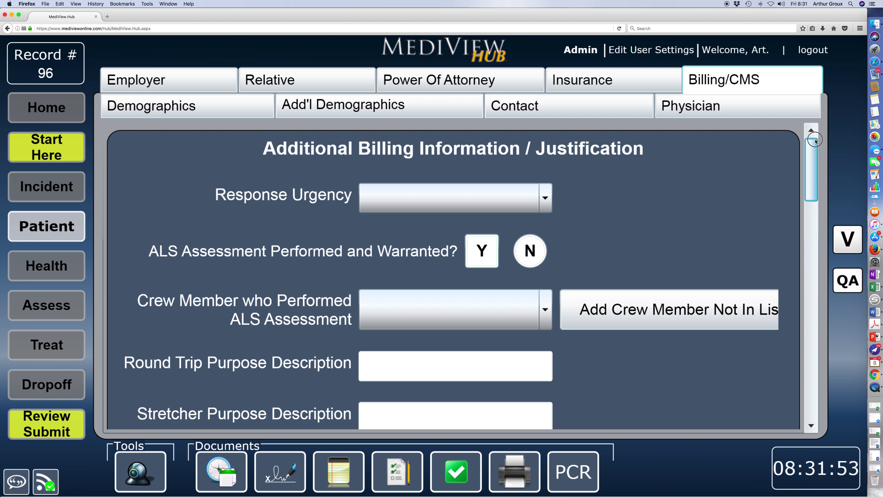
# Step: Review the Insurance page down to the empty Policy Holder's Info section
pyautogui.click(604, 86)
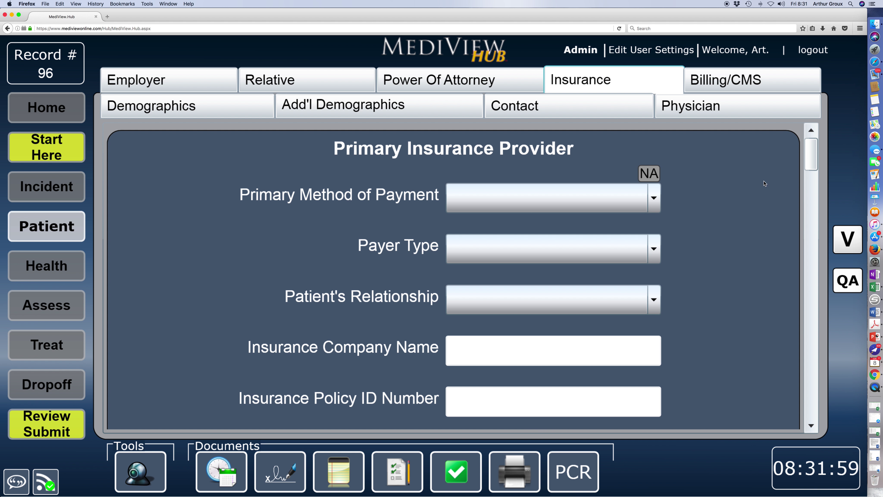
pyautogui.click(816, 157)
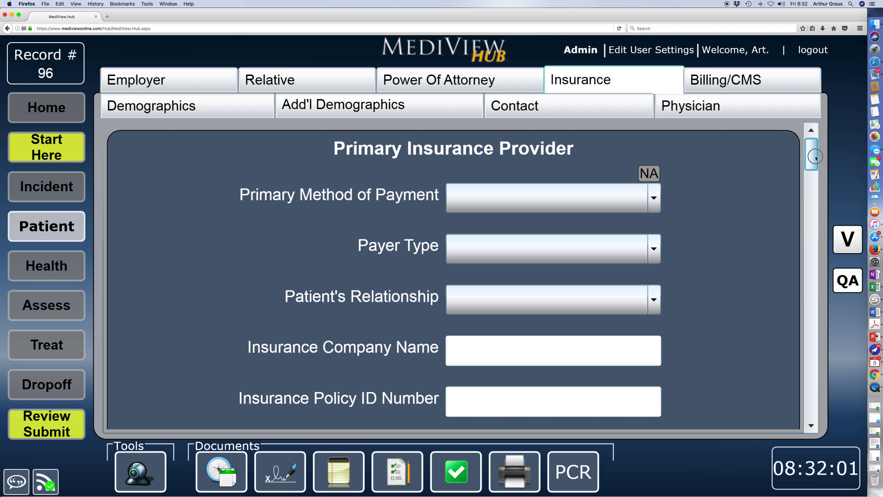
pyautogui.moveTo(816, 157); pyautogui.dragTo(813, 209)
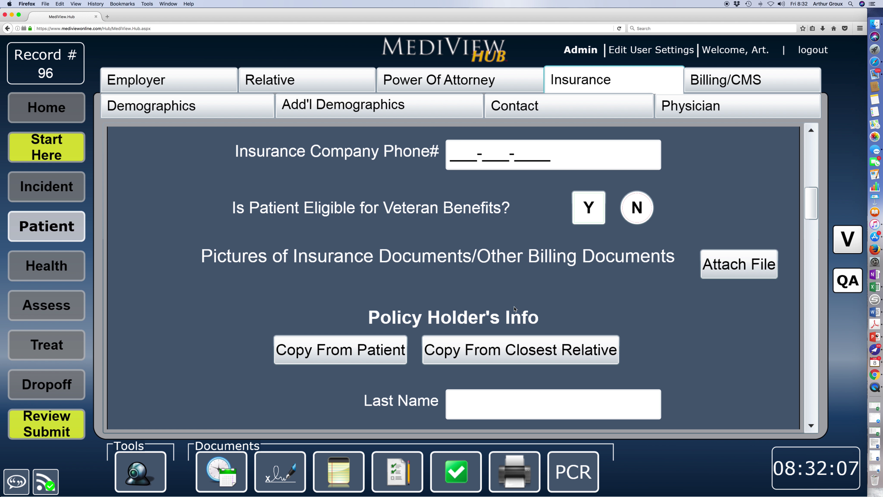
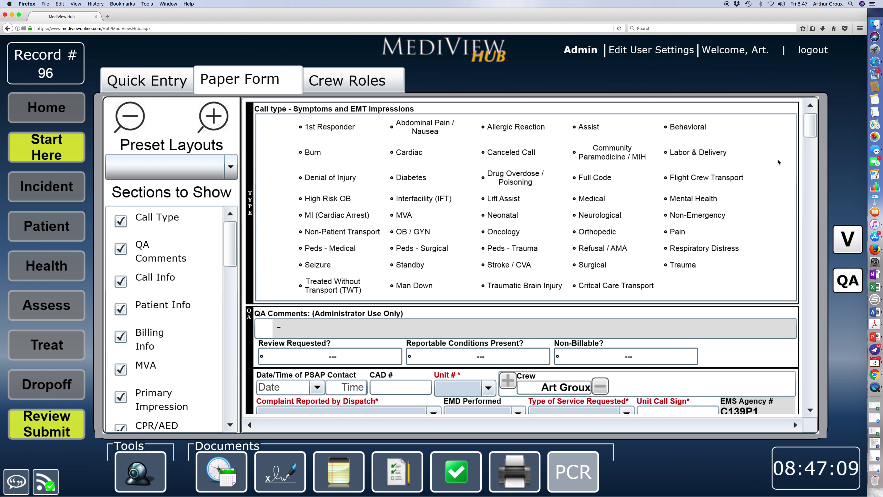
# Step: Scroll record 96's Paper Form down to the delay sections, then bring up the Crew Roles list
pyautogui.moveTo(814, 129); pyautogui.dragTo(788, 288)
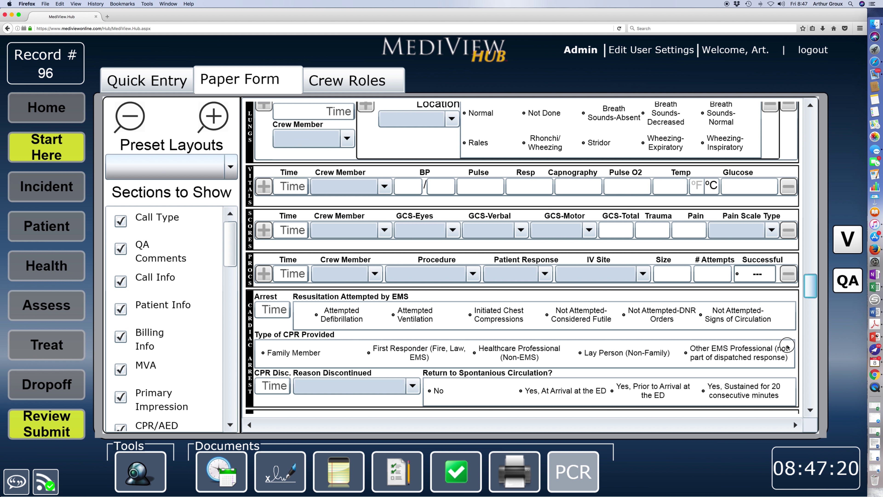
pyautogui.scroll(-10, 788, 346)
pyautogui.scroll(1, 787, 354)
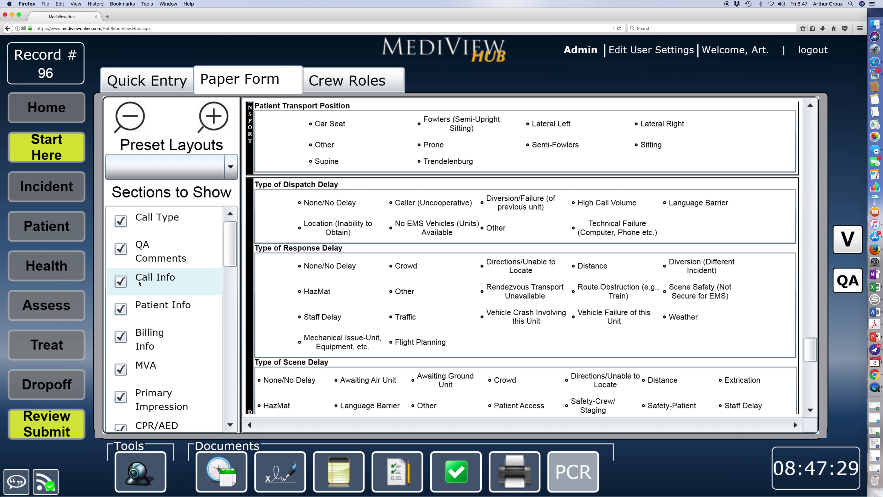
pyautogui.click(333, 84)
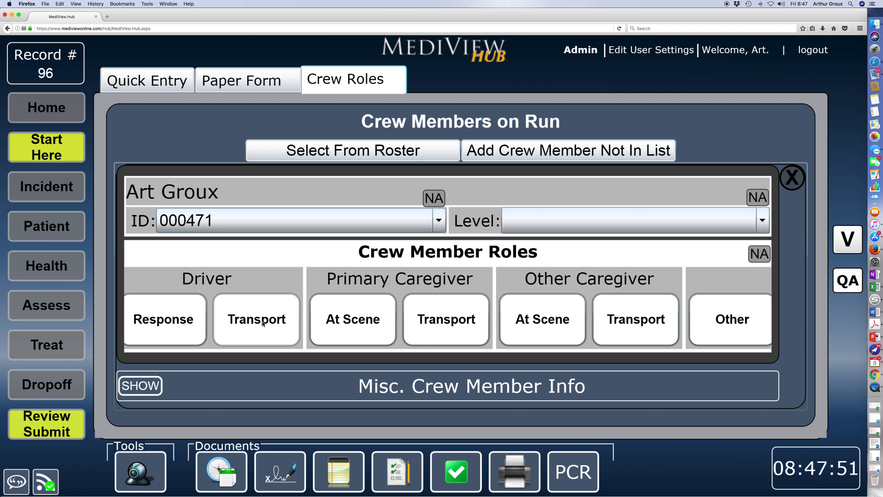
# Step: Mark the crew member as Driver at Response, Primary Caregiver at Transport, and Other Caregiver At Scene
pyautogui.click(170, 319)
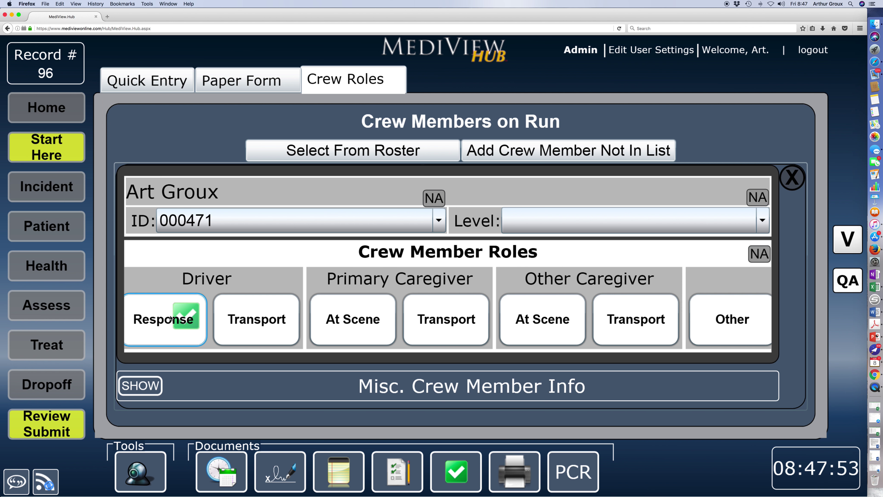
pyautogui.click(450, 310)
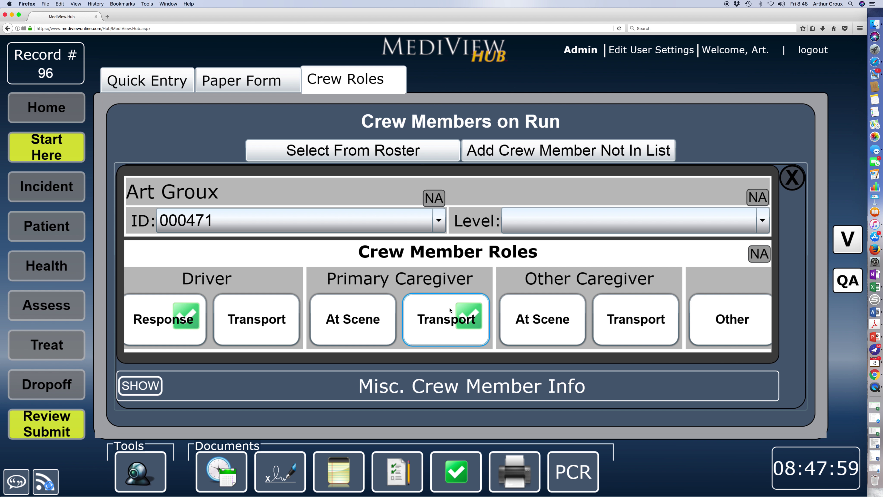
pyautogui.click(540, 324)
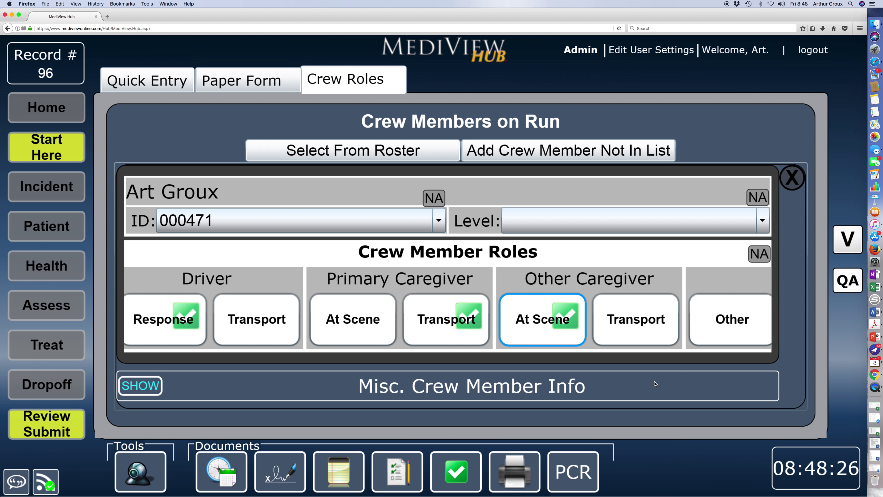
pyautogui.click(382, 150)
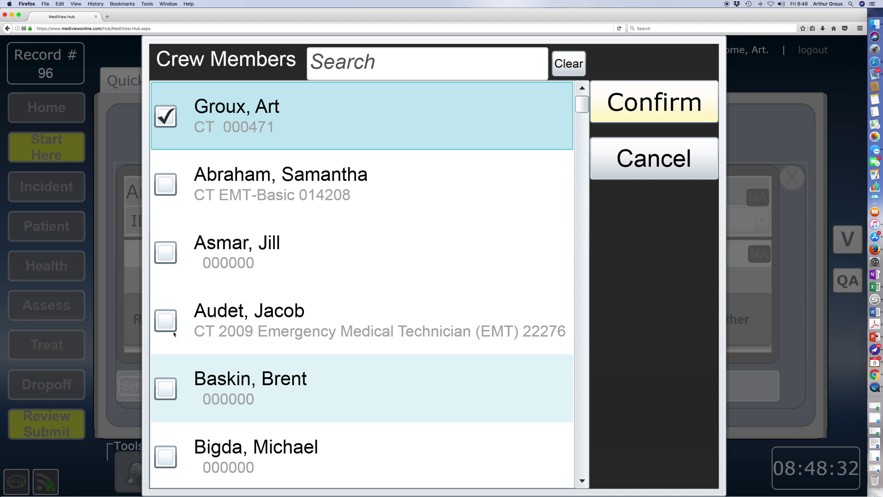
# Step: Add the 2009 Emergency Medical Technician from the roster as a second crew member
pyautogui.click(166, 321)
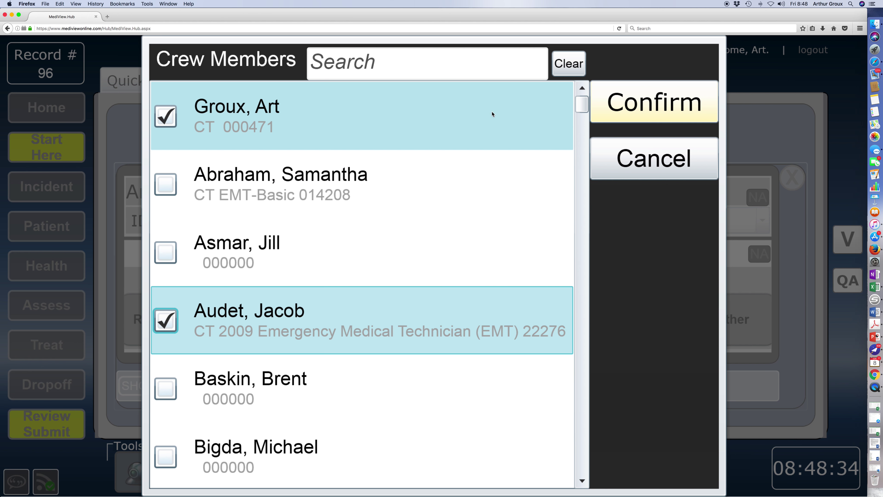
pyautogui.click(670, 112)
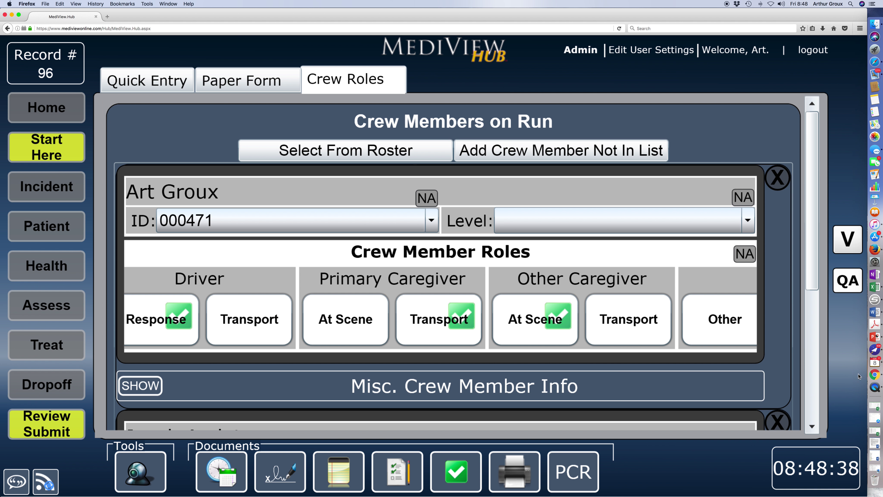
pyautogui.moveTo(813, 293); pyautogui.dragTo(809, 168)
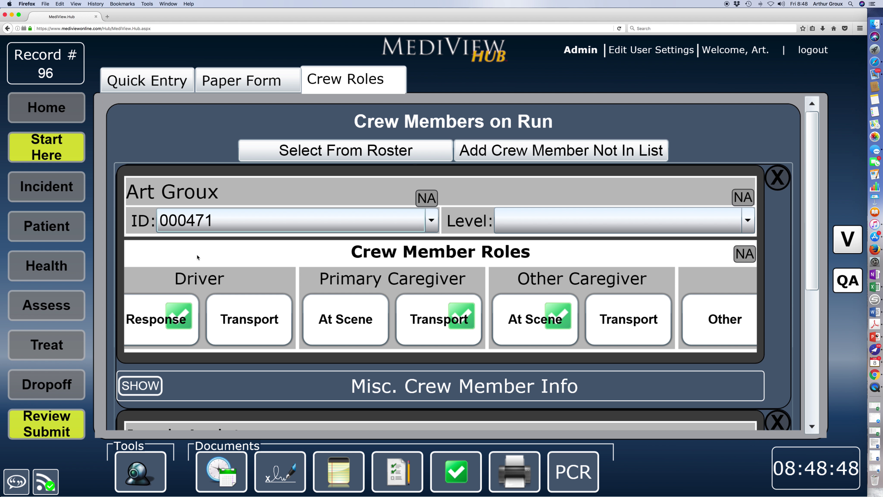
# Step: Set the crew member's level to 2009 Paramedic and sync record 96's pending changes
pyautogui.click(616, 213)
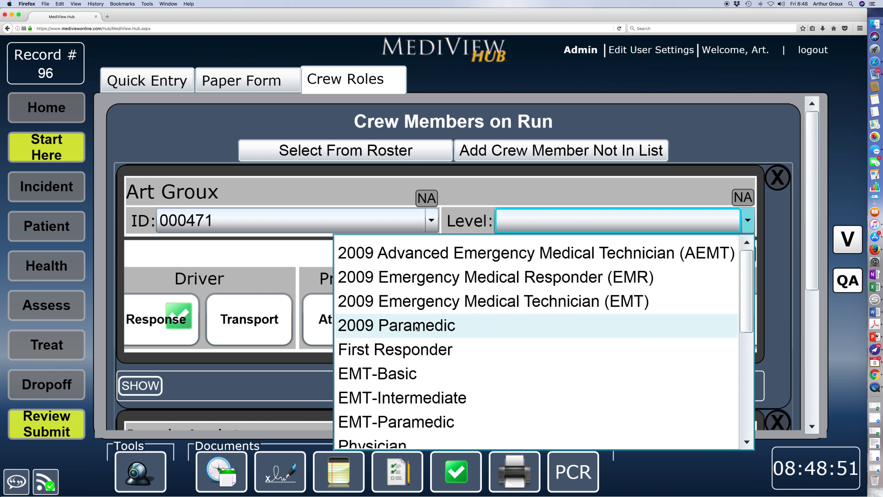
pyautogui.click(473, 325)
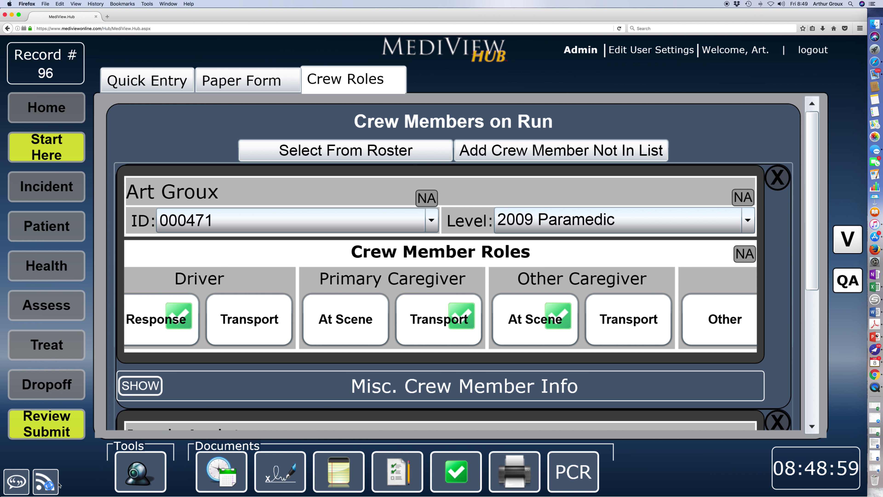
pyautogui.click(45, 481)
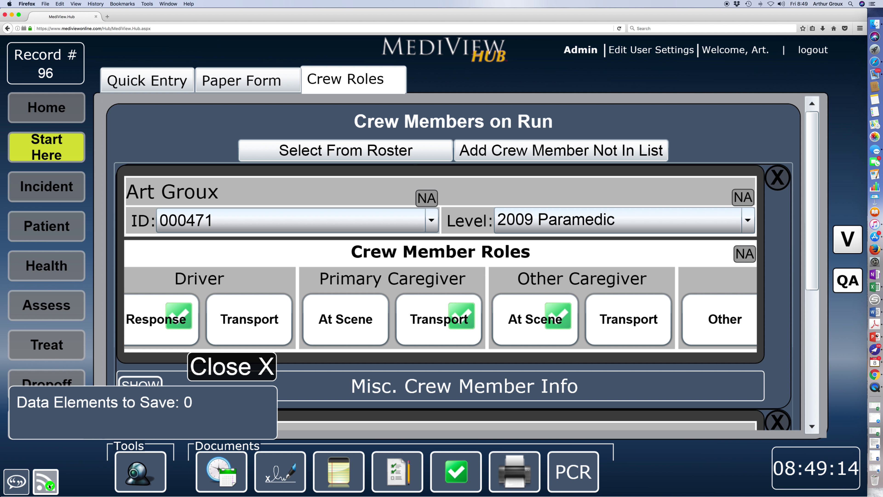
pyautogui.click(240, 364)
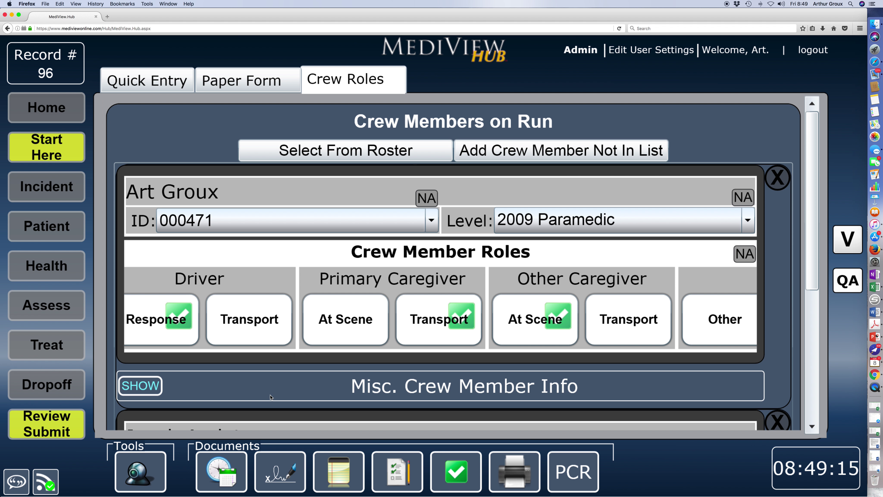